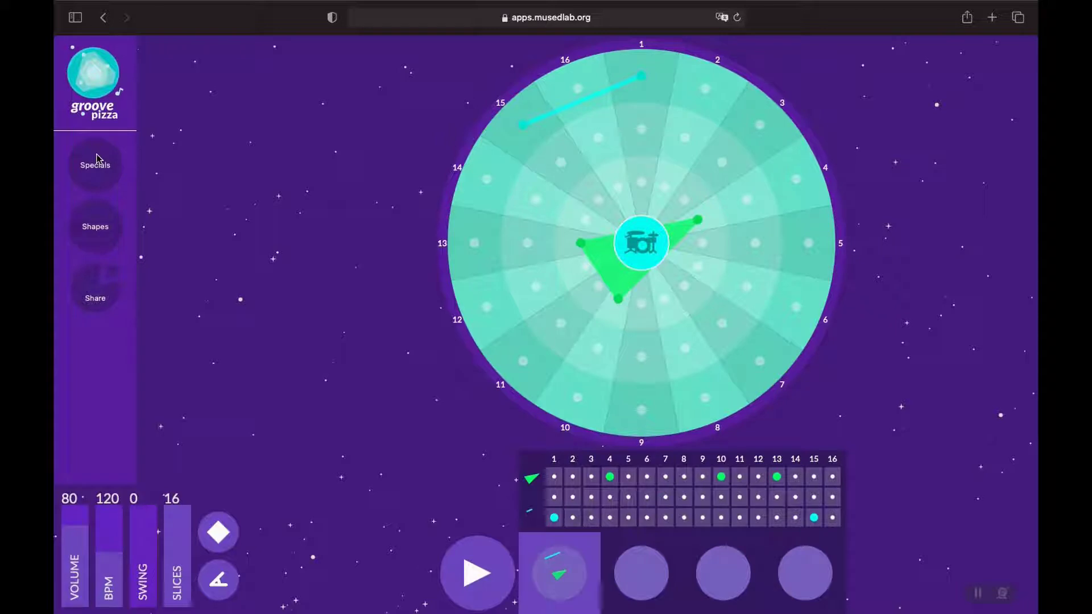
Load the Plain special to empty the groove and close the specials list.
{"action": "left_click", "coordinate": [97, 159]}
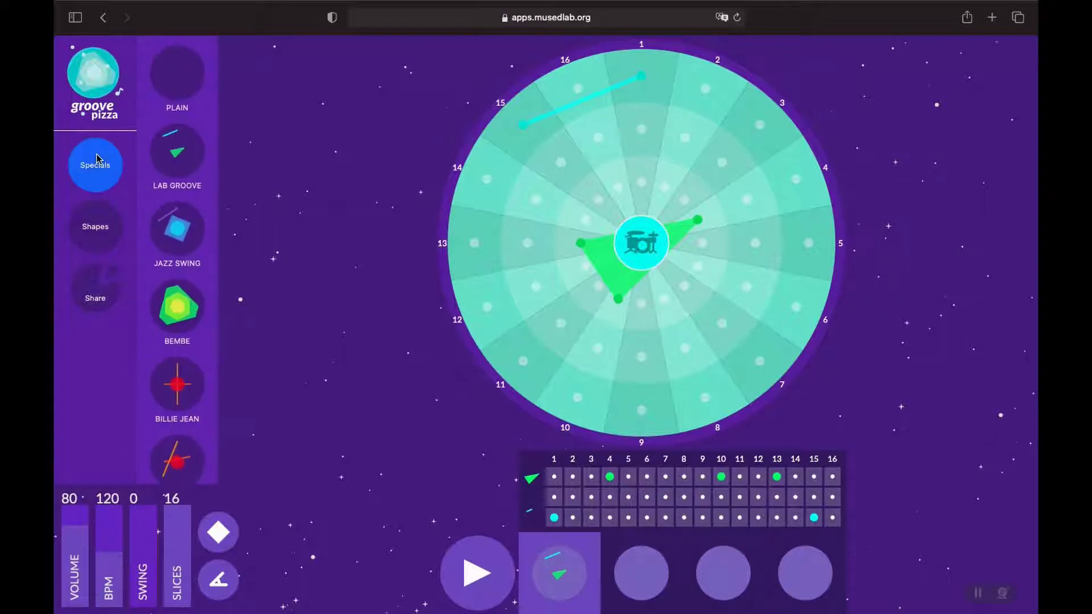
{"action": "left_click", "coordinate": [185, 73]}
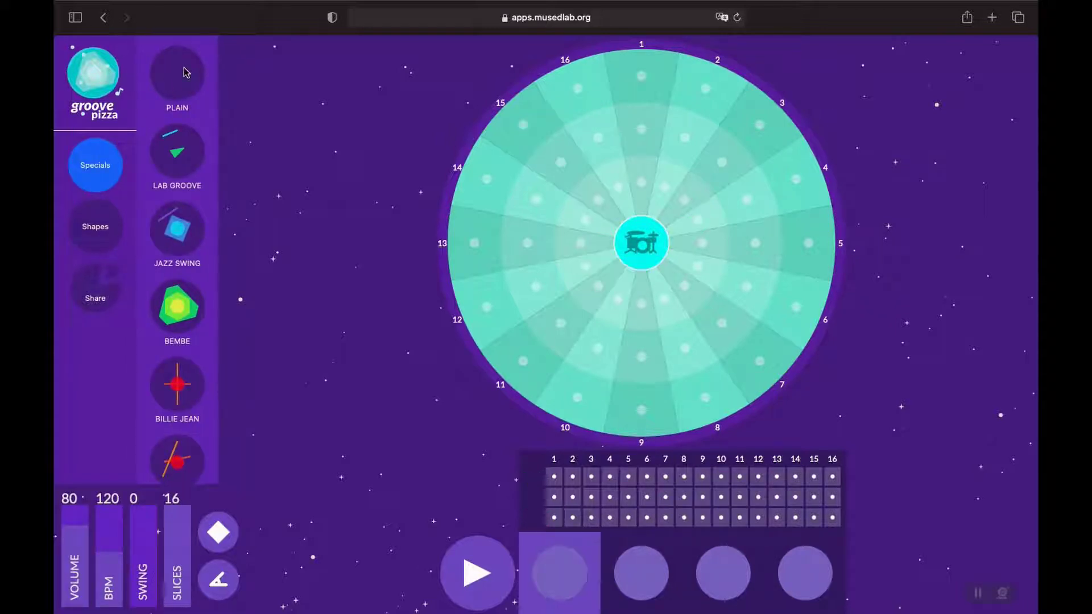
{"action": "left_click", "coordinate": [110, 150]}
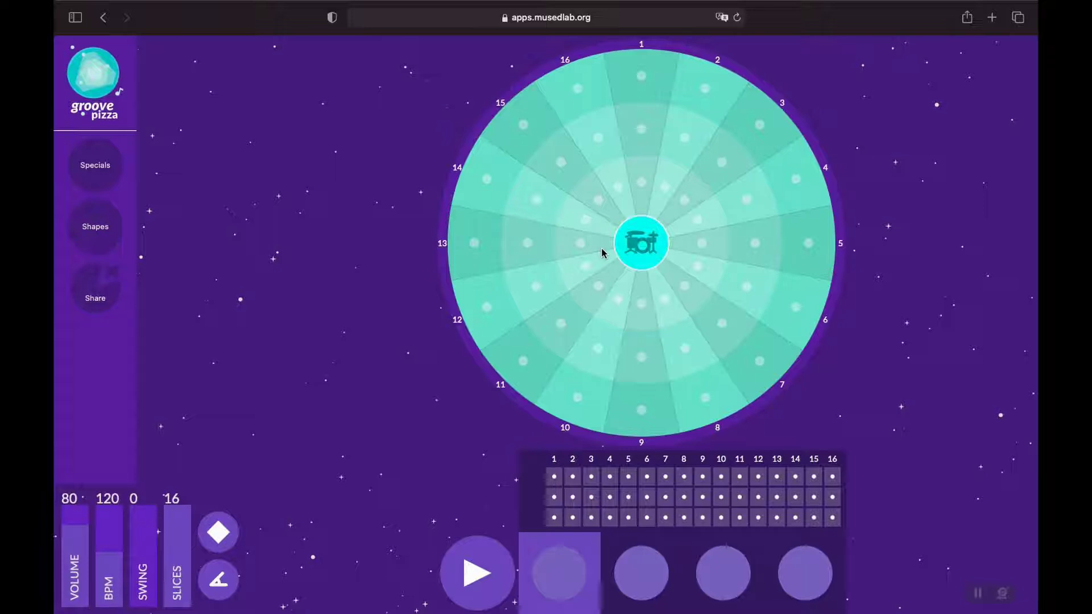
Place outer-ring hits on beats 1, 9 and 14 of the pizza circle.
{"action": "left_click", "coordinate": [641, 409]}
{"action": "left_click", "coordinate": [486, 181]}
{"action": "left_click", "coordinate": [640, 77]}
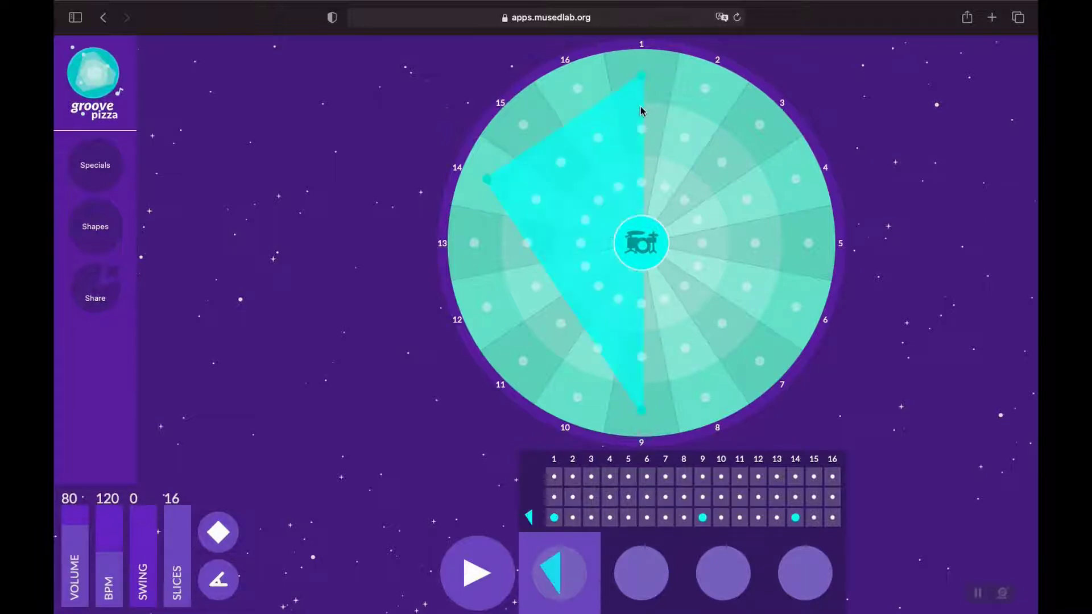
Place middle-ring hits on beats 1, 5, 8, 11 and 14 of the pizza circle.
{"action": "left_click", "coordinate": [642, 130]}
{"action": "left_click", "coordinate": [536, 199]}
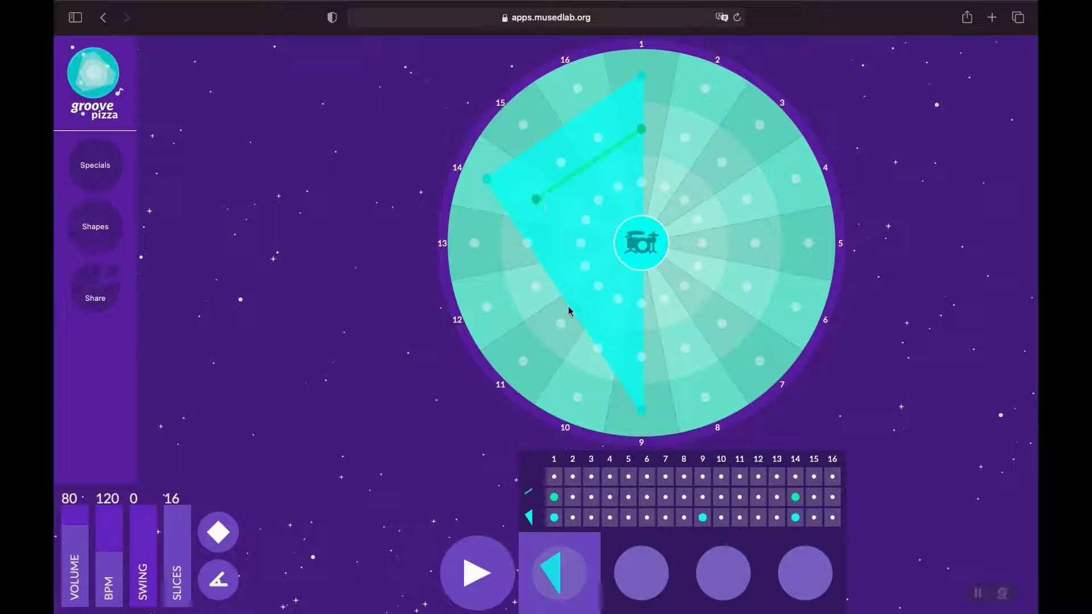
{"action": "left_click", "coordinate": [561, 324]}
{"action": "left_click", "coordinate": [685, 348]}
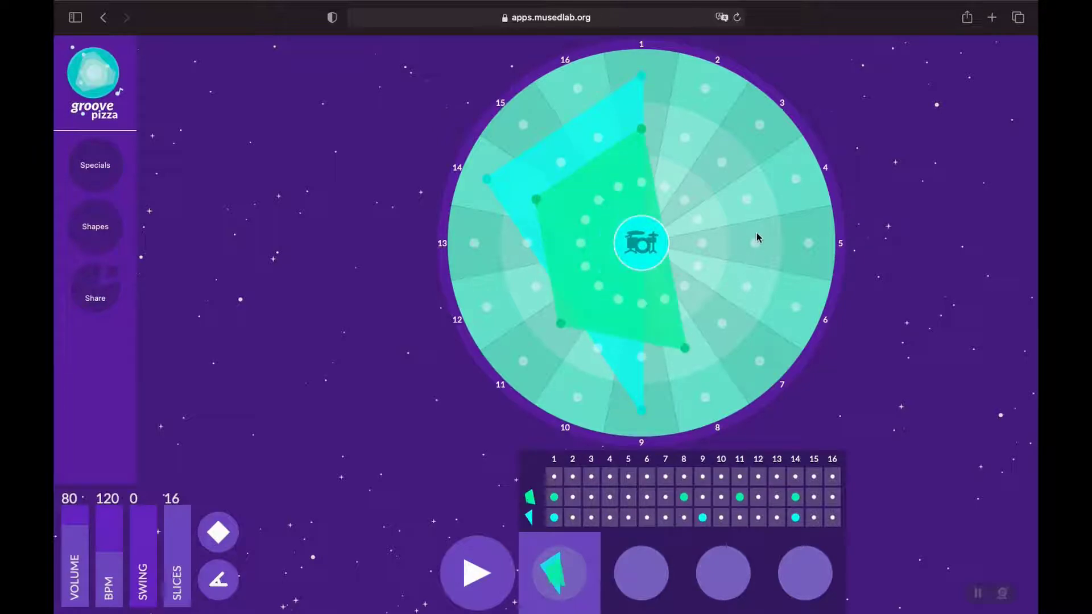
{"action": "left_click", "coordinate": [755, 243]}
Add inner-ring hits on beats 1 and 8, and play the groove briefly before stopping it.
{"action": "left_click", "coordinate": [642, 182]}
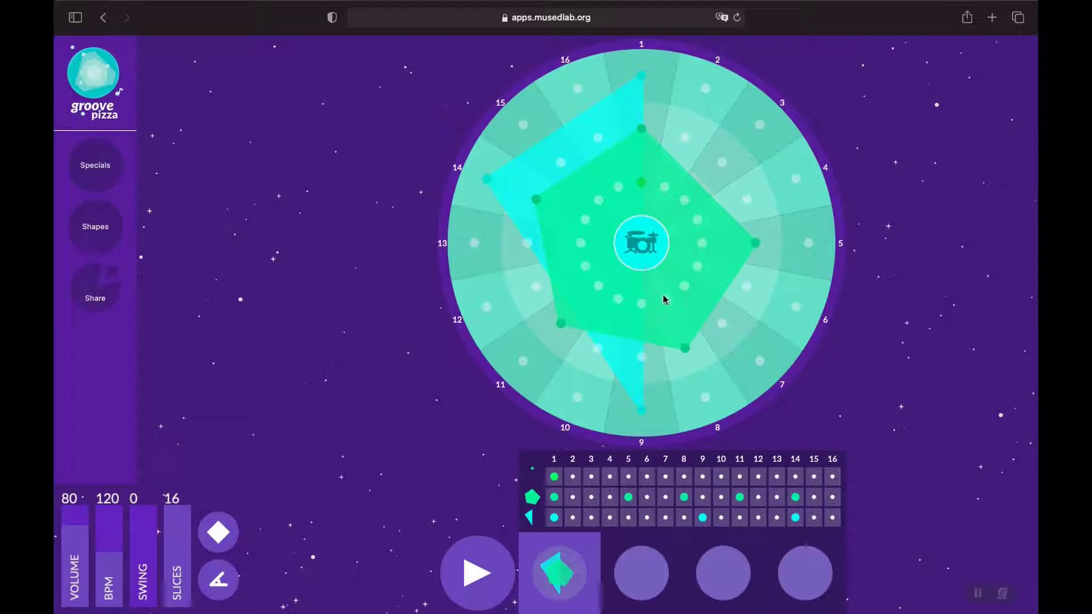
{"action": "left_click", "coordinate": [482, 549]}
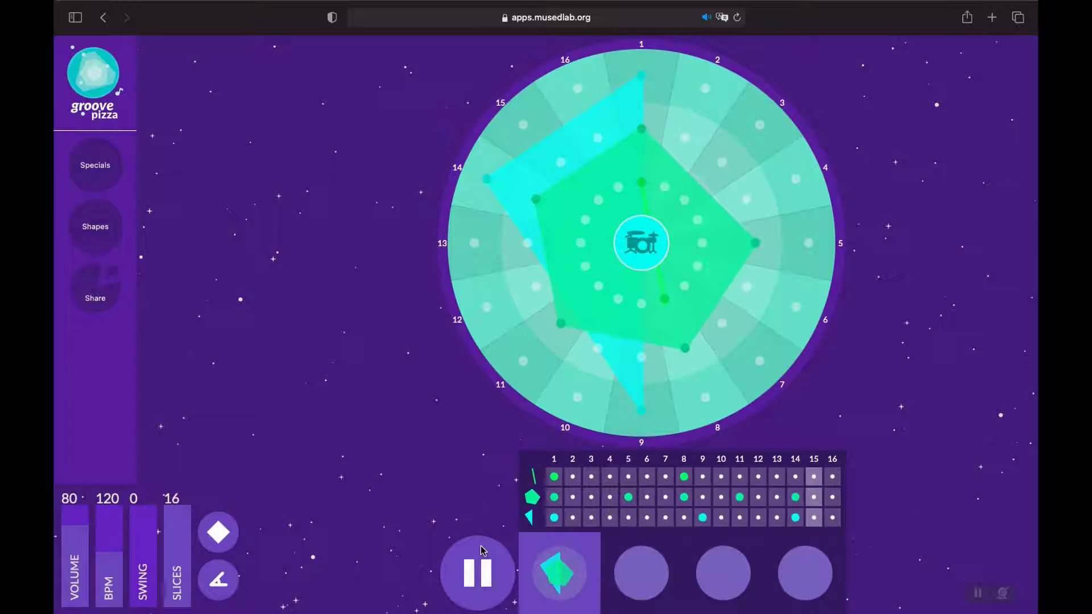
{"action": "left_click", "coordinate": [483, 549]}
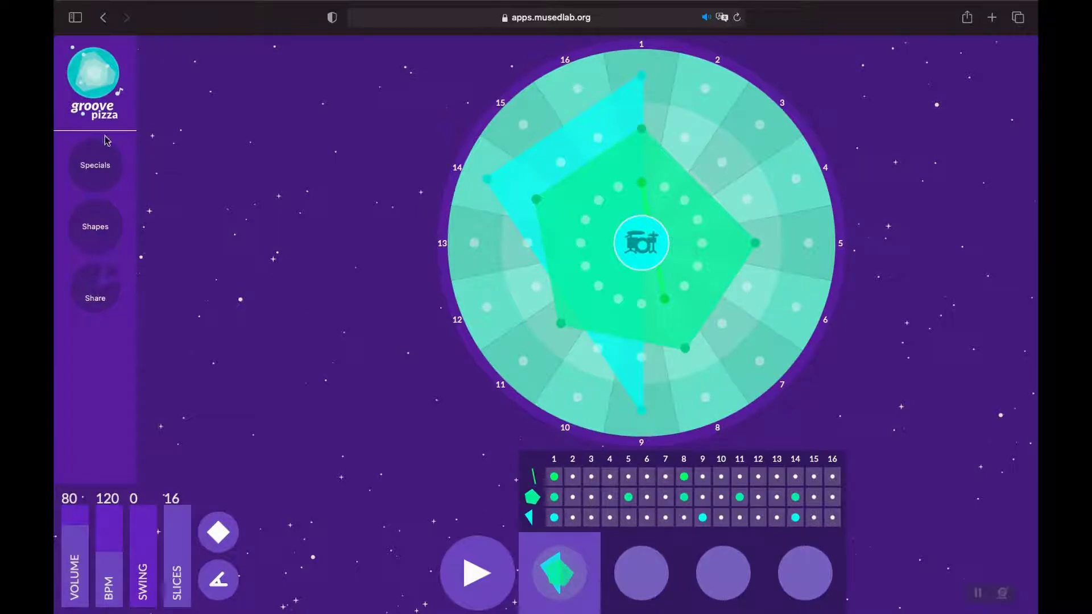
Browse the list of preset specials, load the Chameleon groove and start playing it.
{"action": "left_click", "coordinate": [94, 171]}
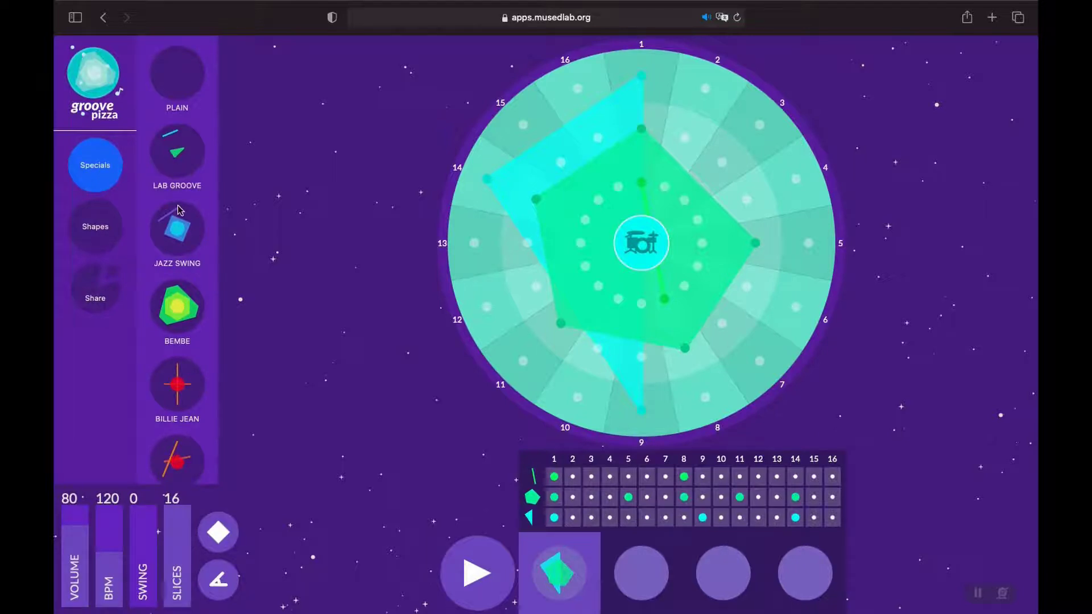
{"action": "scroll", "coordinate": [178, 208], "scroll_direction": "down", "scroll_amount": 2}
{"action": "scroll", "coordinate": [178, 209], "scroll_direction": "down", "scroll_amount": 8}
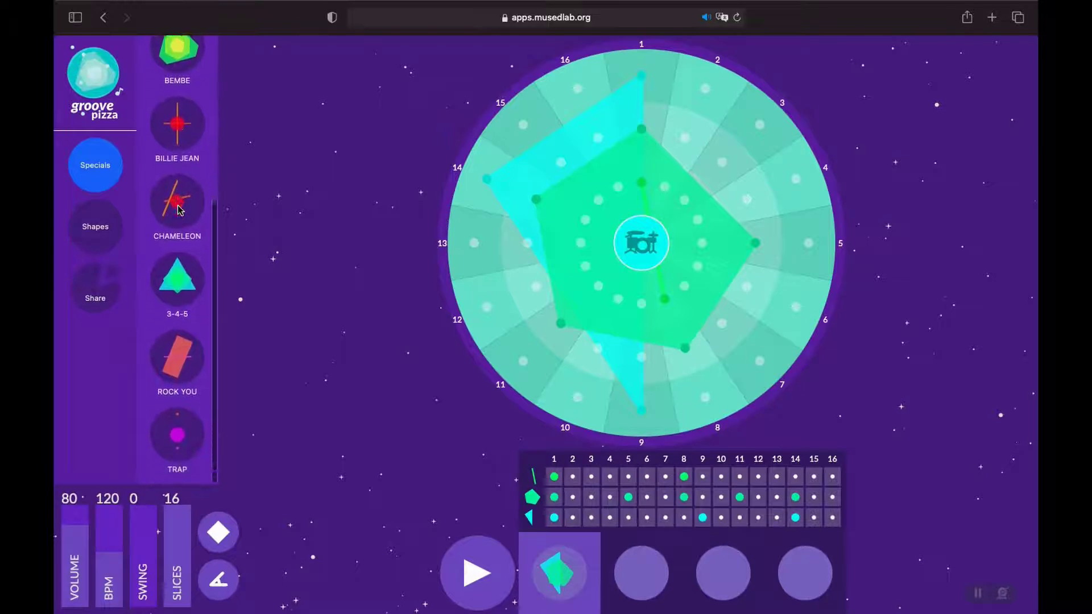
{"action": "scroll", "coordinate": [178, 211], "scroll_direction": "up", "scroll_amount": 5}
{"action": "scroll", "coordinate": [178, 211], "scroll_direction": "up", "scroll_amount": 4}
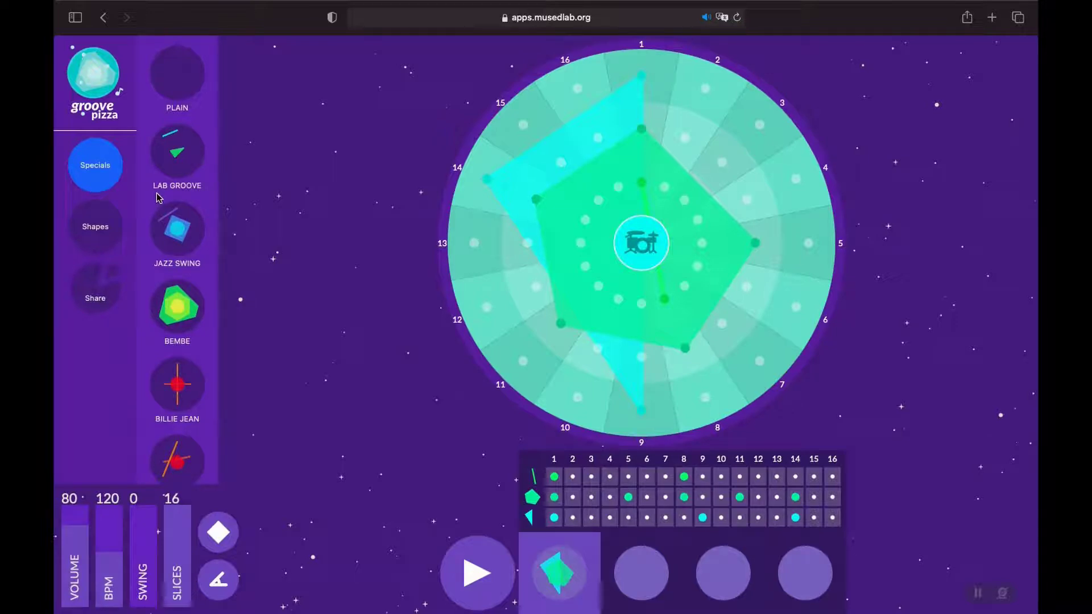
{"action": "scroll", "coordinate": [159, 197], "scroll_direction": "down", "scroll_amount": 8}
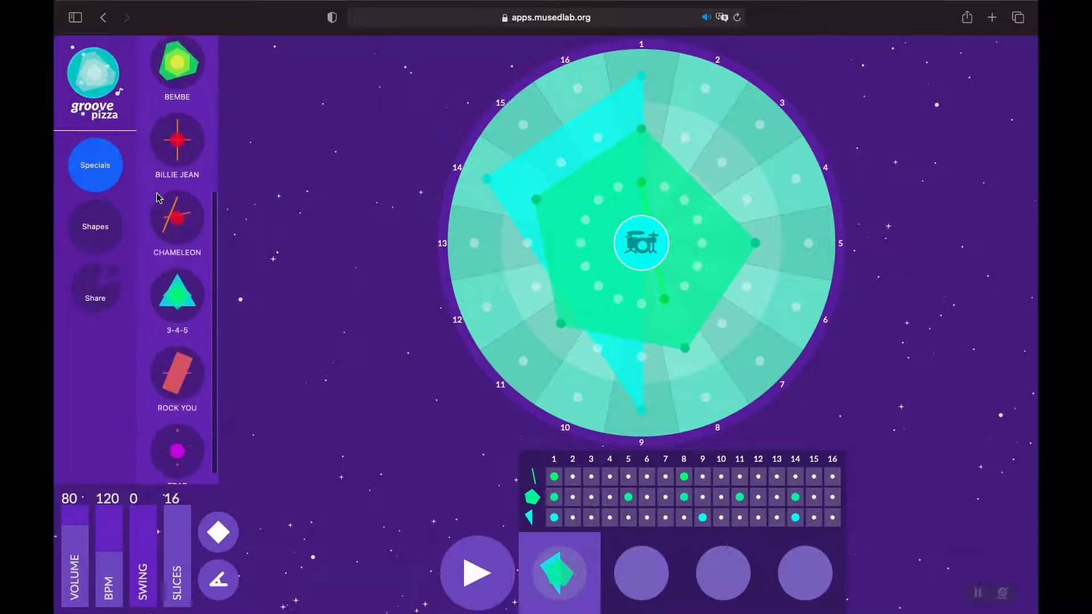
{"action": "scroll", "coordinate": [157, 193], "scroll_direction": "down", "scroll_amount": 1}
{"action": "left_click", "coordinate": [174, 205]}
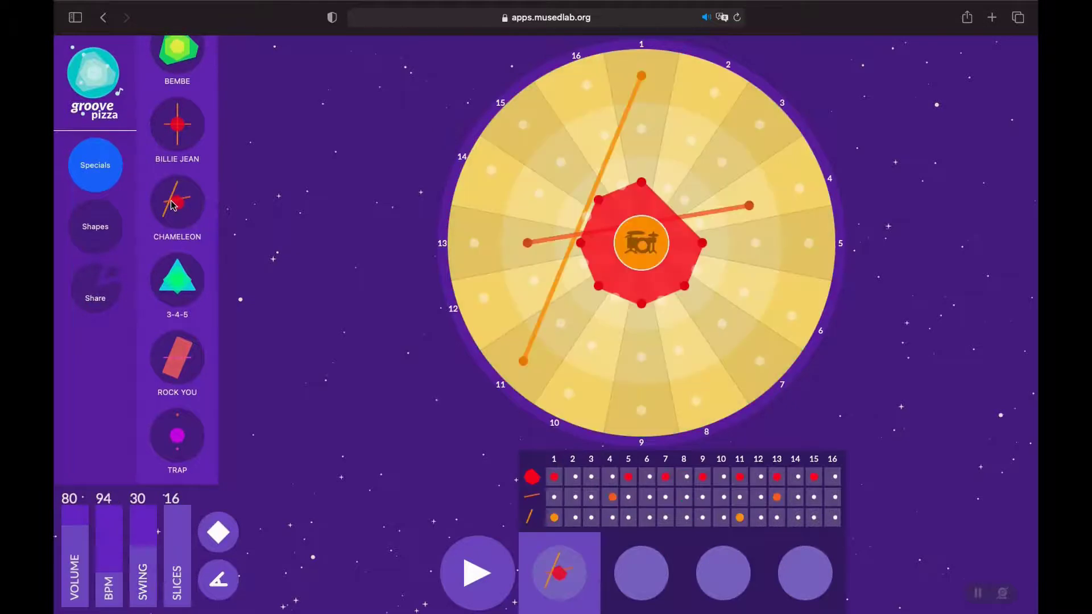
{"action": "left_click", "coordinate": [476, 571]}
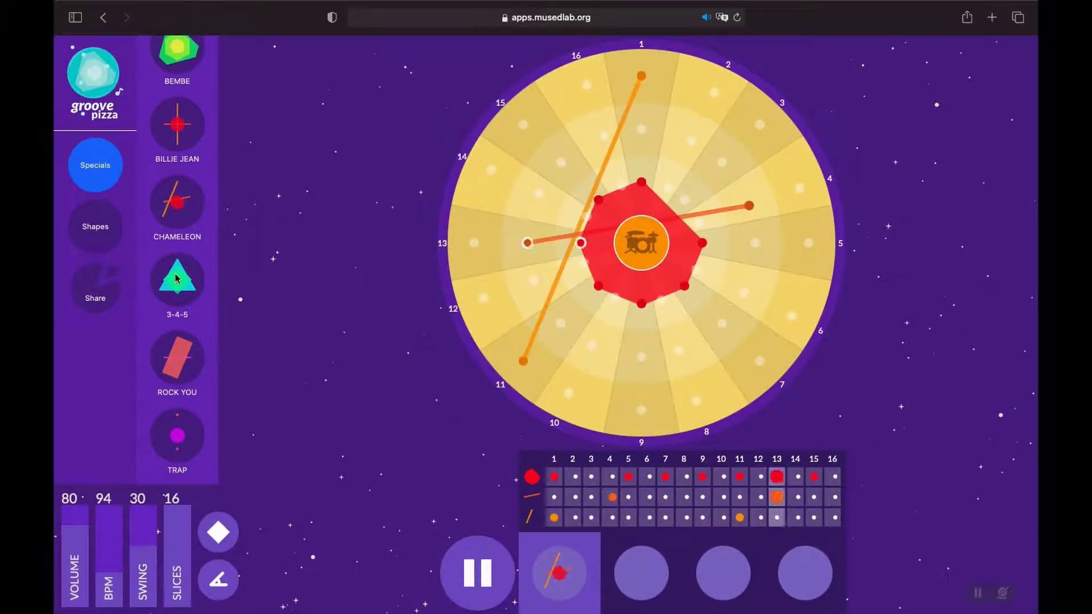
Switch playback to the Lab Groove special, stop it, and reset the circle with the Plain special.
{"action": "scroll", "coordinate": [170, 227], "scroll_direction": "up", "scroll_amount": 5}
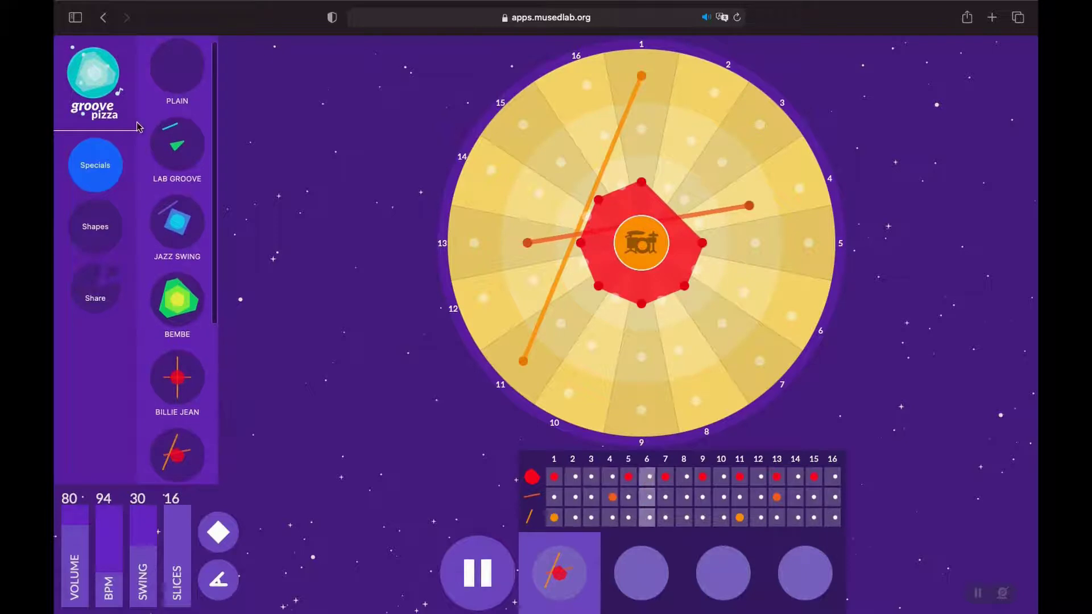
{"action": "left_click", "coordinate": [177, 145]}
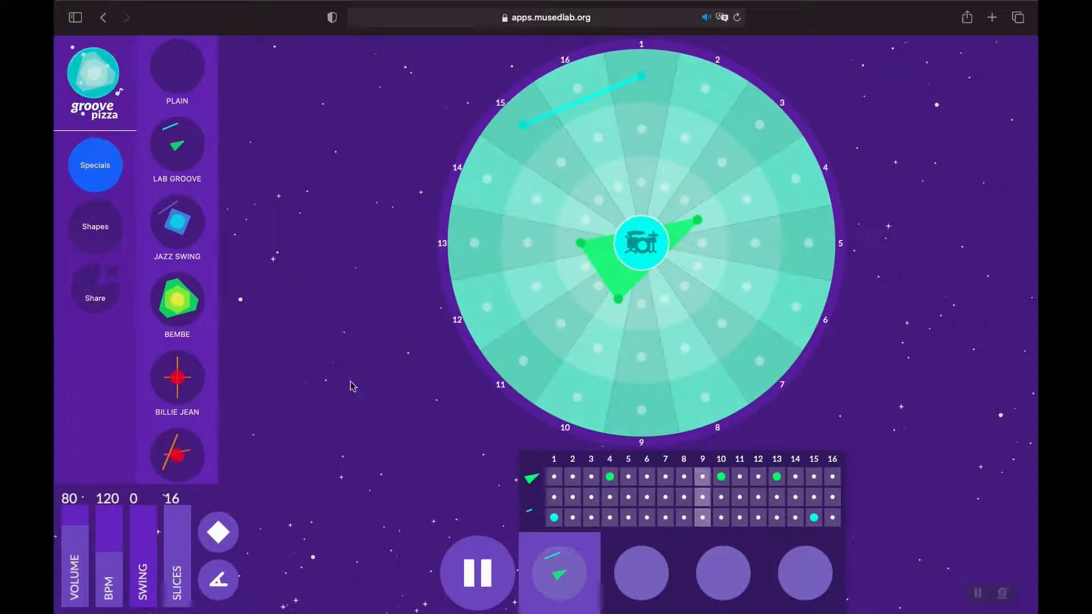
{"action": "left_click", "coordinate": [485, 581]}
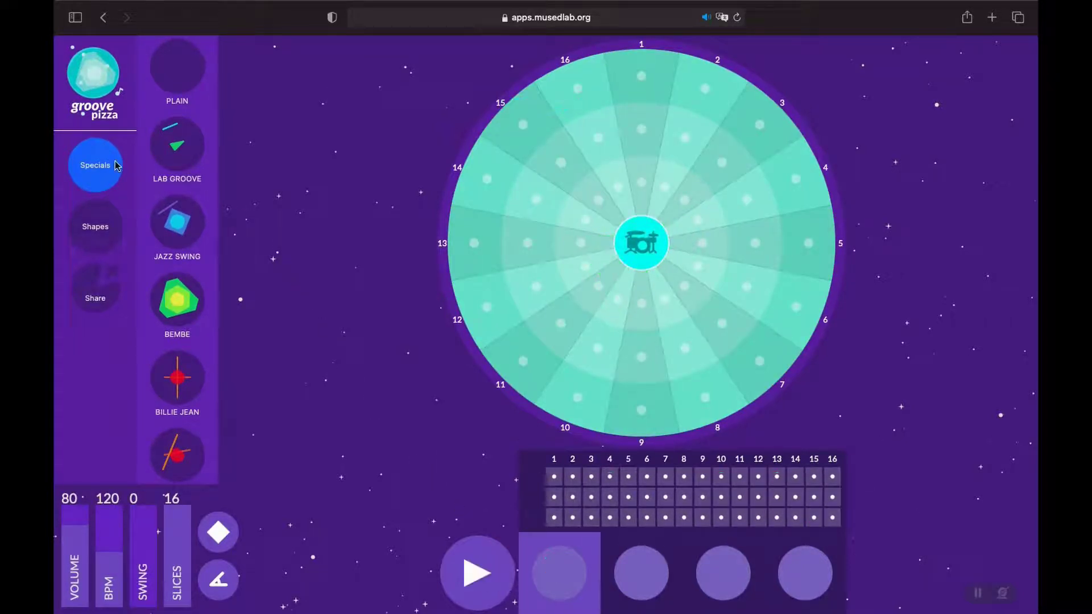
{"action": "left_click", "coordinate": [106, 173]}
Place the 4-point shape on the outer ring with one corner on beat 1.
{"action": "left_click", "coordinate": [99, 228]}
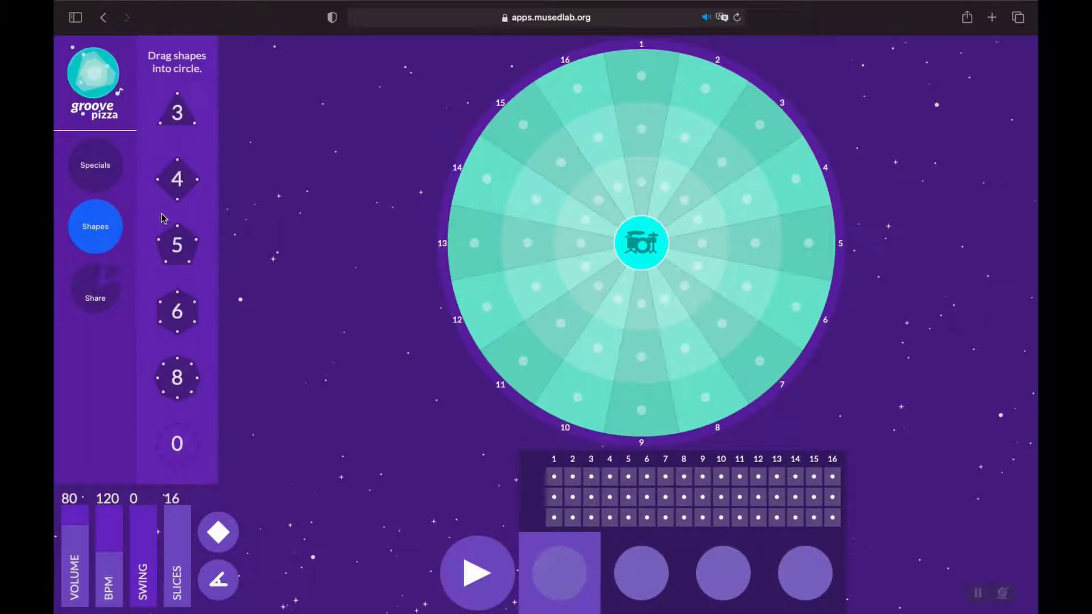
{"action": "left_click_drag", "start_coordinate": [179, 178], "coordinate": [763, 128]}
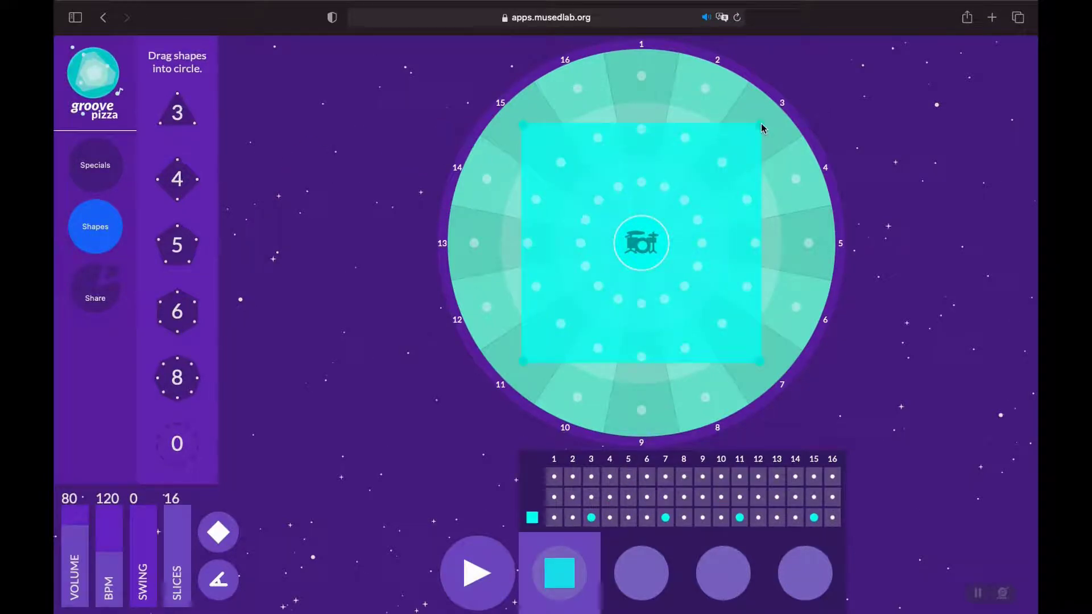
{"action": "left_click_drag", "start_coordinate": [763, 128], "coordinate": [641, 76]}
Add the 6-point shape to the middle ring and the 8-point shape to the inner ring, and play the groove briefly.
{"action": "left_click_drag", "start_coordinate": [178, 311], "coordinate": [680, 156]}
{"action": "left_click_drag", "start_coordinate": [175, 388], "coordinate": [642, 182]}
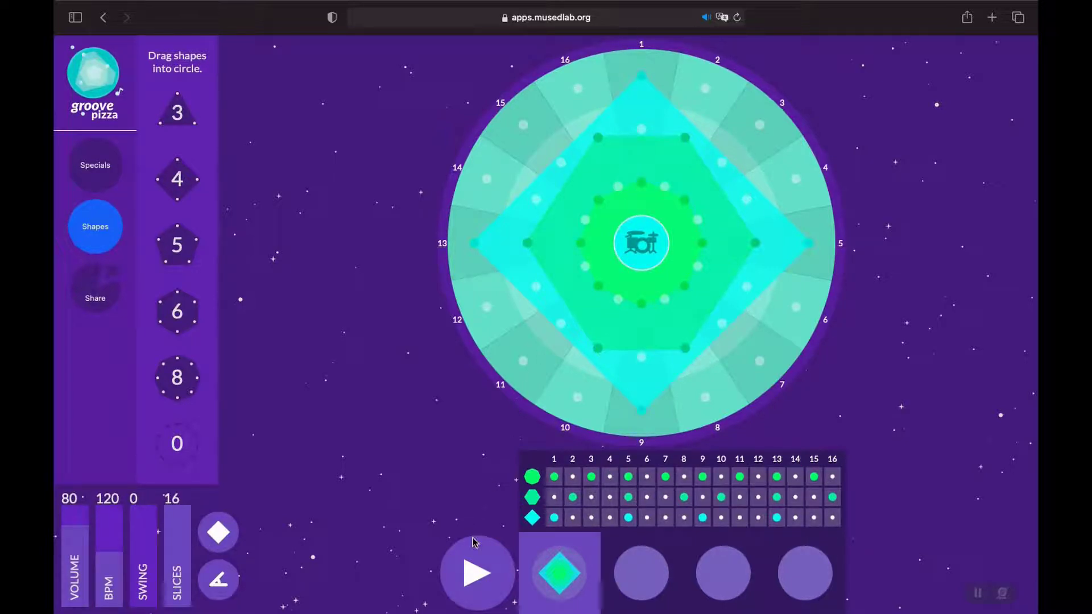
{"action": "left_click", "coordinate": [463, 563]}
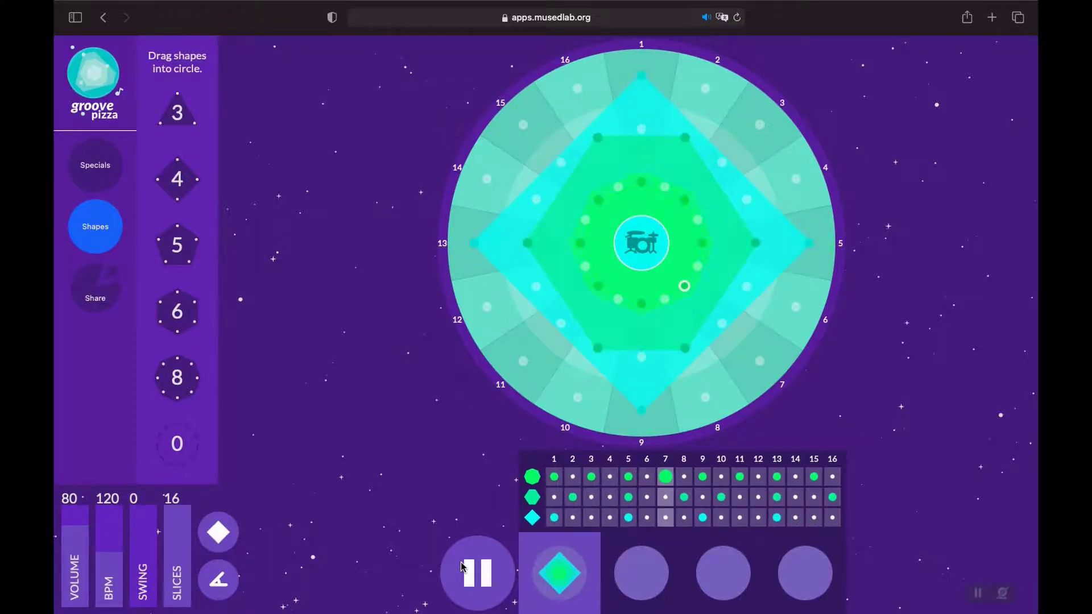
{"action": "left_click", "coordinate": [463, 564]}
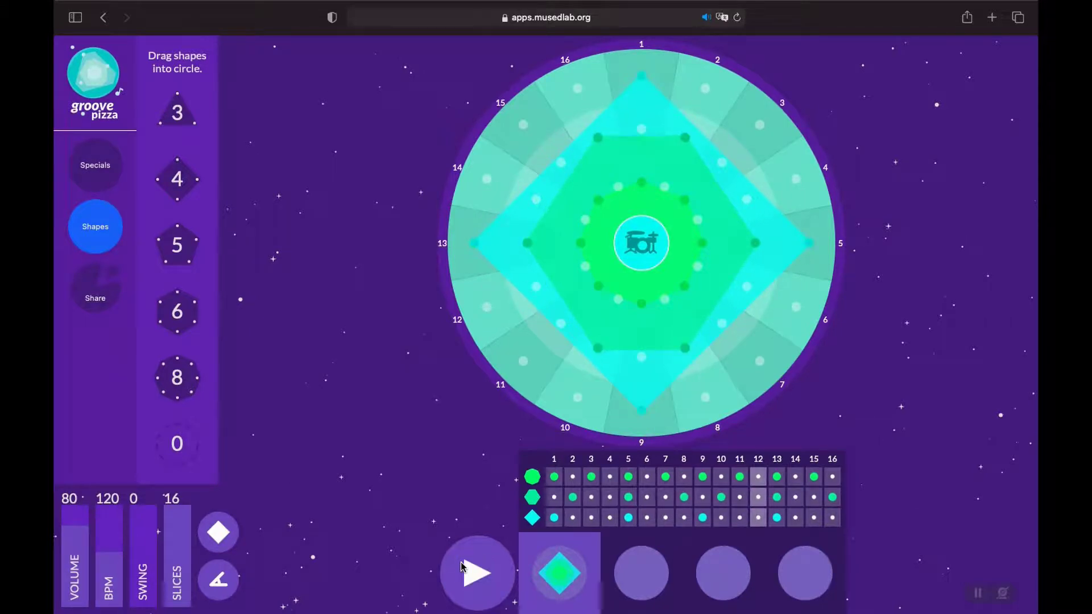
Clear all the shapes by loading the Plain special, and close the specials list.
{"action": "left_click", "coordinate": [104, 221]}
{"action": "left_click", "coordinate": [96, 168]}
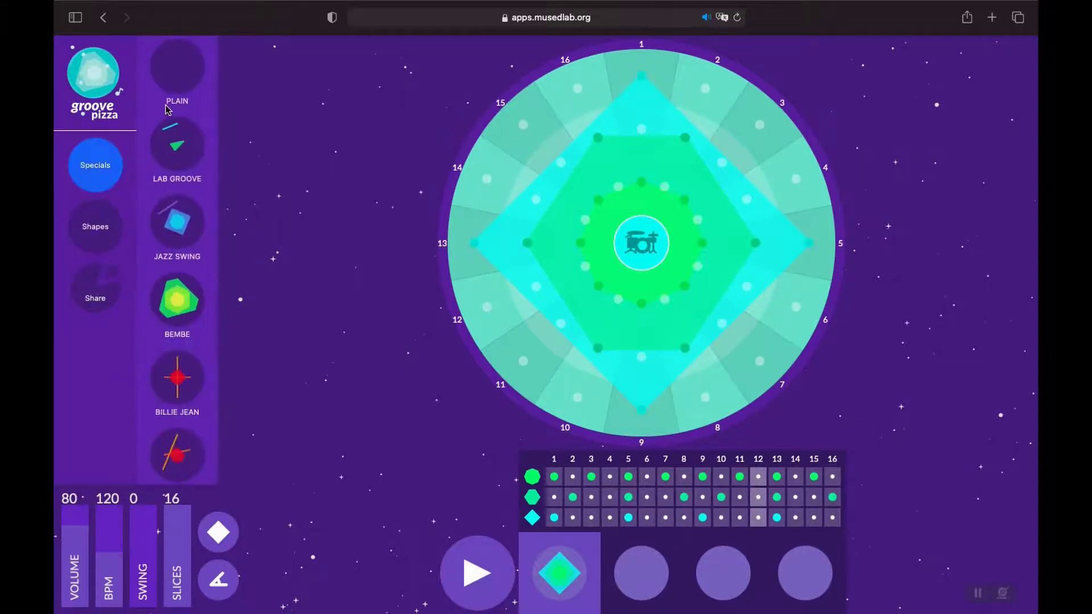
{"action": "left_click", "coordinate": [182, 81]}
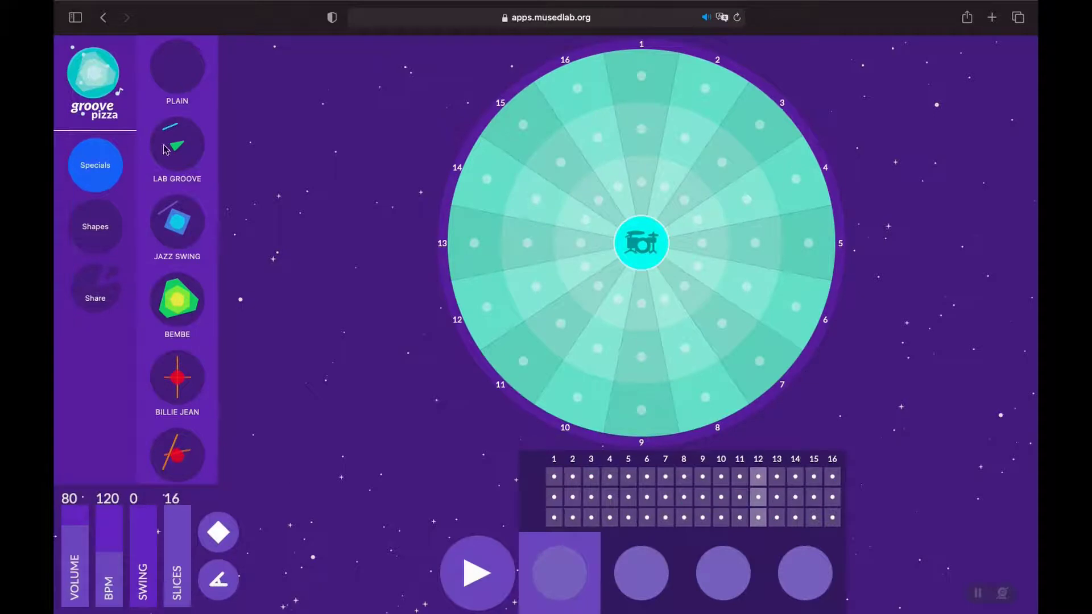
{"action": "left_click", "coordinate": [111, 158]}
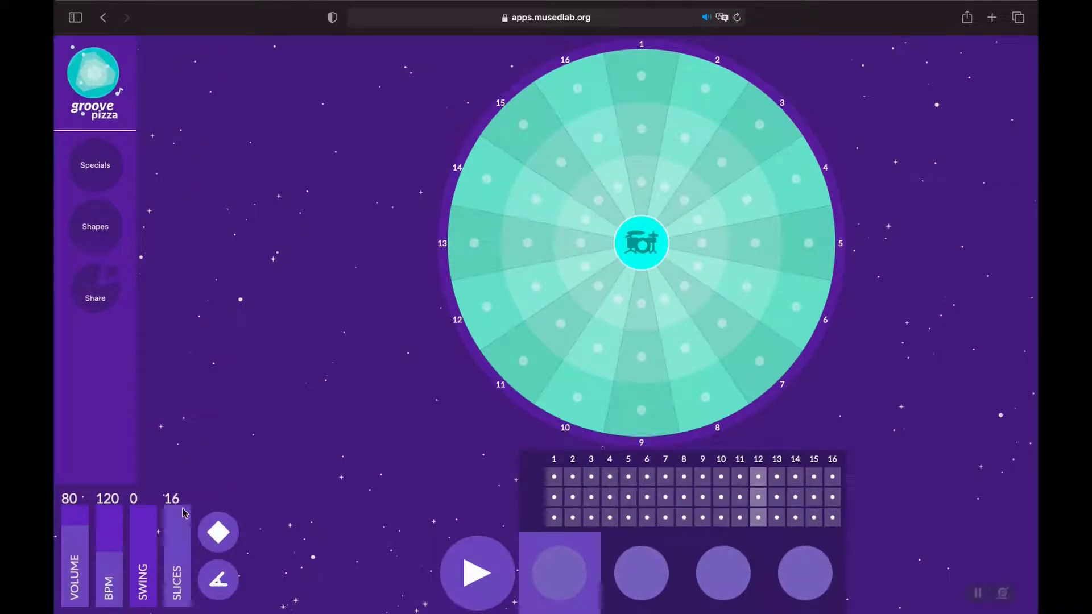
Set the groove to 8 slices and the tempo to 60 BPM.
{"action": "left_click_drag", "start_coordinate": [185, 512], "coordinate": [180, 569]}
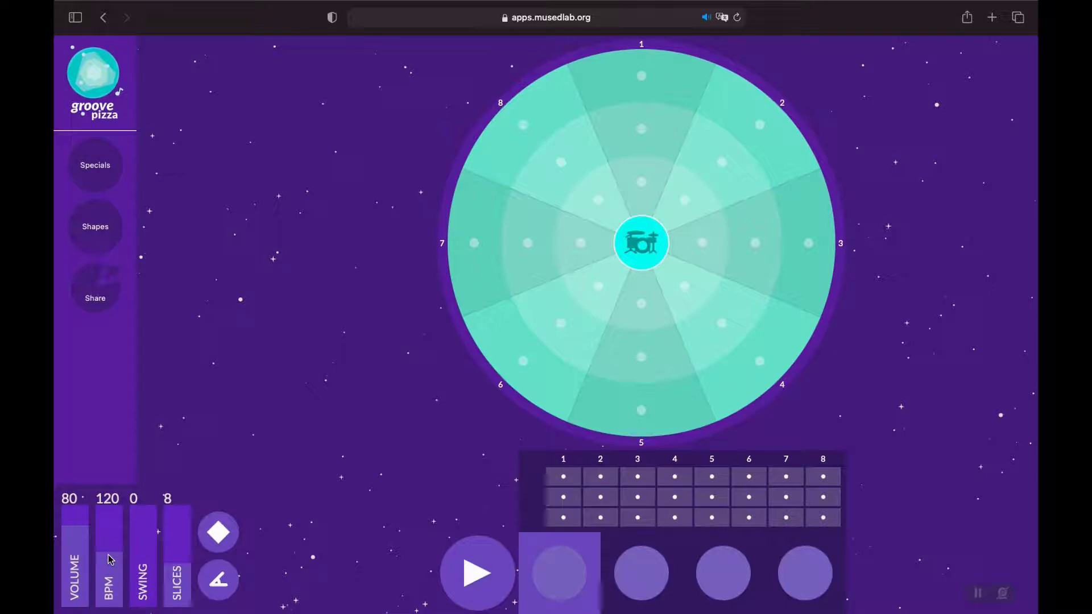
{"action": "left_click_drag", "start_coordinate": [108, 555], "coordinate": [112, 606]}
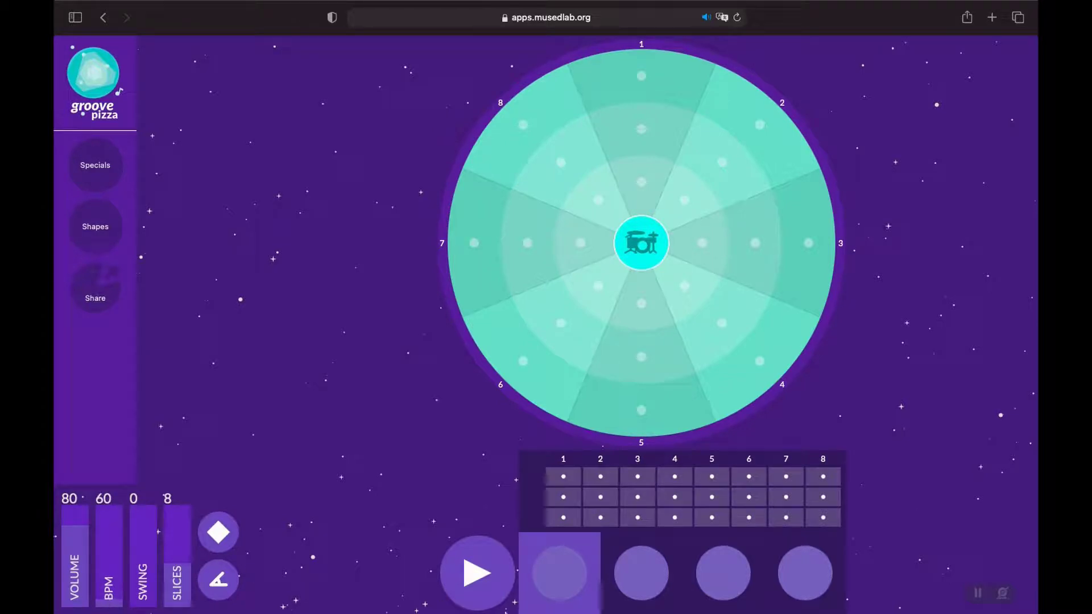
Place outer-ring hits on beats 1, 3, 5 and 7 using the beat grid's lowest row.
{"action": "left_click", "coordinate": [563, 518]}
{"action": "left_click", "coordinate": [637, 518]}
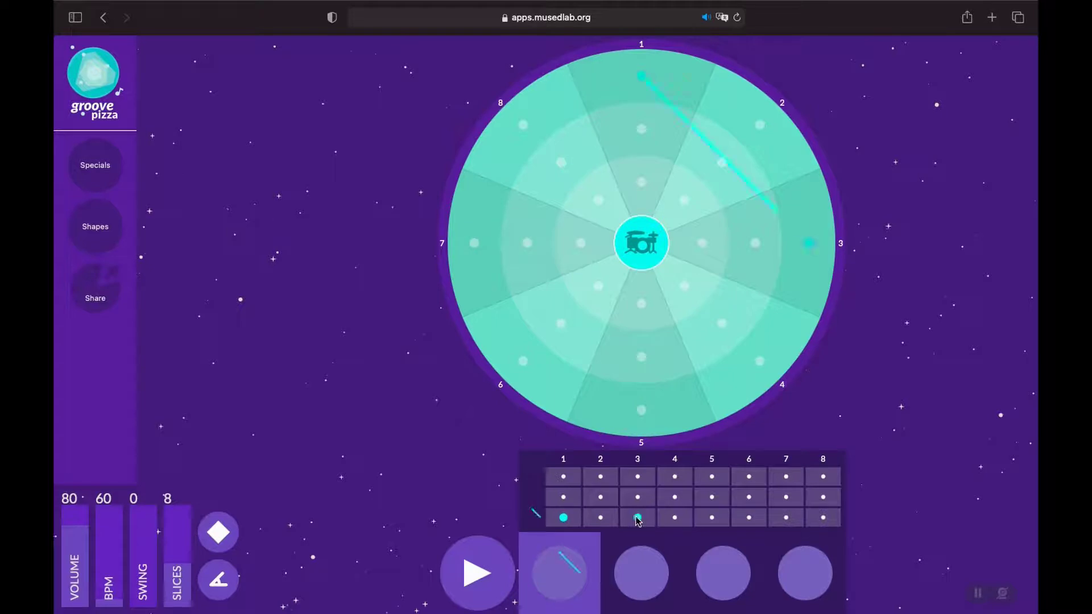
{"action": "left_click", "coordinate": [711, 517]}
{"action": "left_click", "coordinate": [786, 517]}
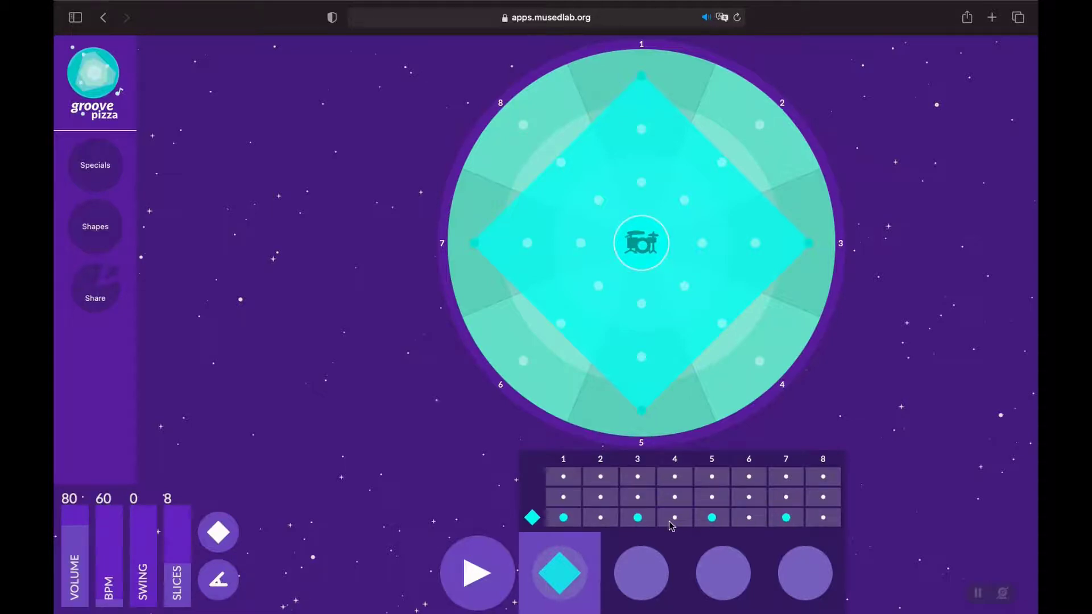
Add hits on beats 3, 7 and 8 in the beat grid's middle row.
{"action": "left_click", "coordinate": [638, 497]}
{"action": "left_click", "coordinate": [786, 497]}
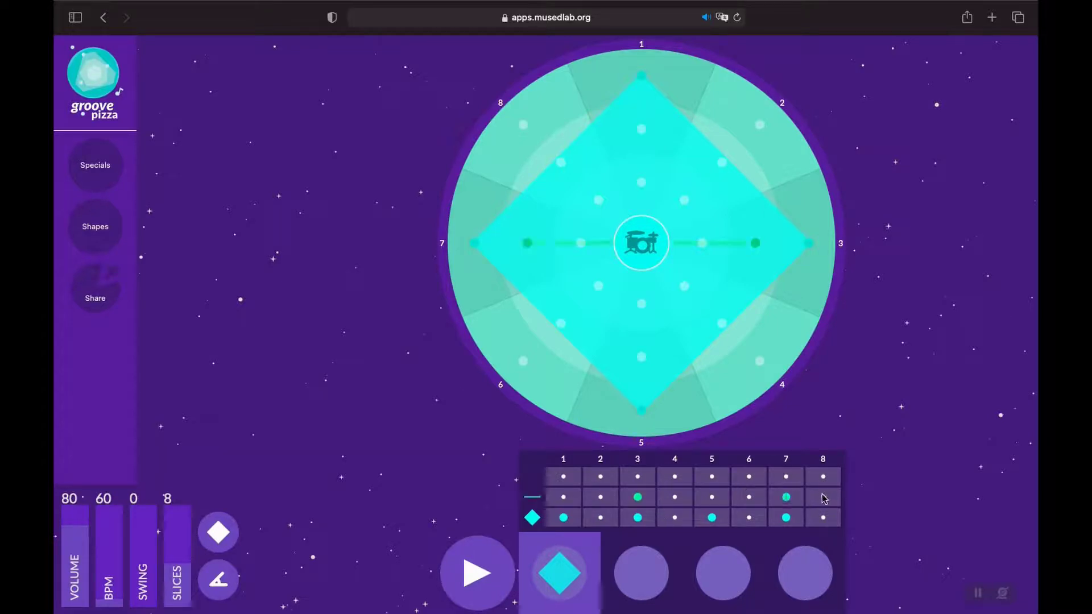
{"action": "left_click", "coordinate": [822, 497]}
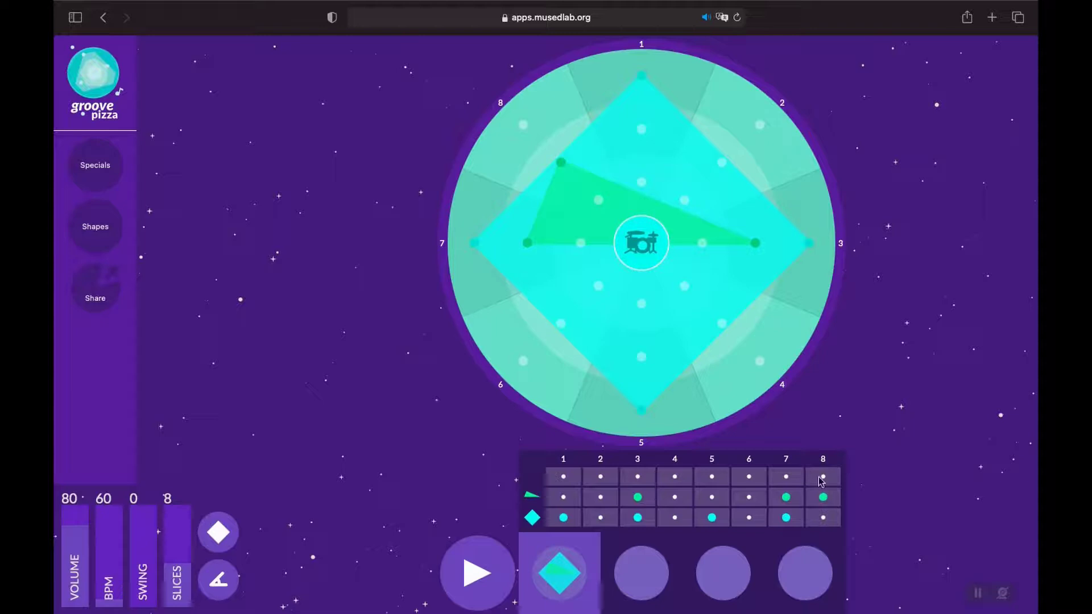
Fill the beat grid's uppermost row with hits on all eight beats.
{"action": "left_click", "coordinate": [820, 479]}
{"action": "left_click", "coordinate": [786, 477]}
{"action": "left_click", "coordinate": [749, 478]}
{"action": "left_click", "coordinate": [712, 477]}
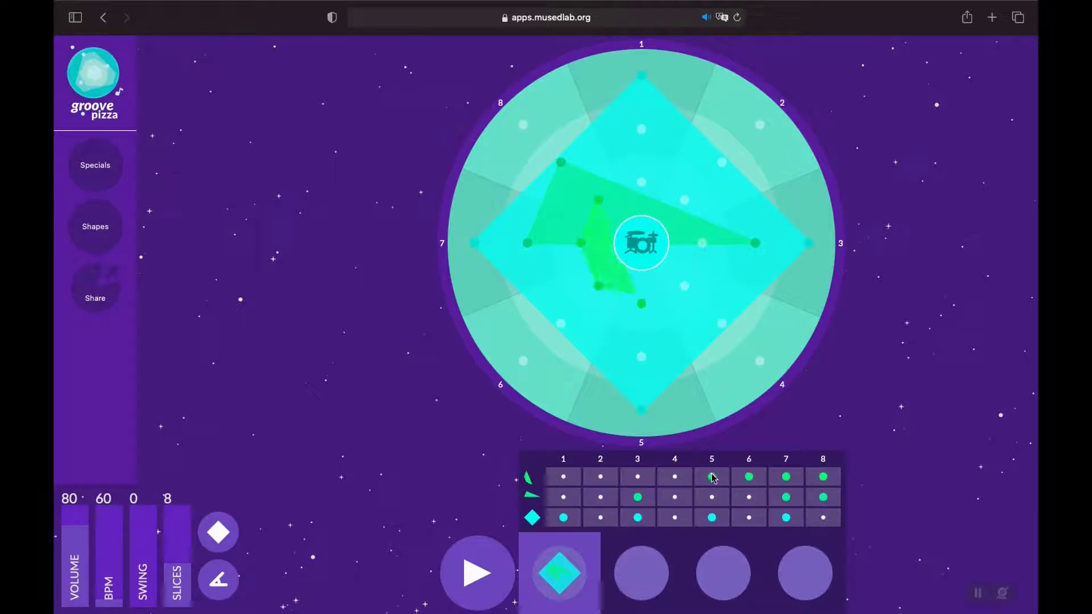
{"action": "left_click", "coordinate": [675, 478]}
{"action": "left_click", "coordinate": [637, 477]}
{"action": "left_click", "coordinate": [601, 478]}
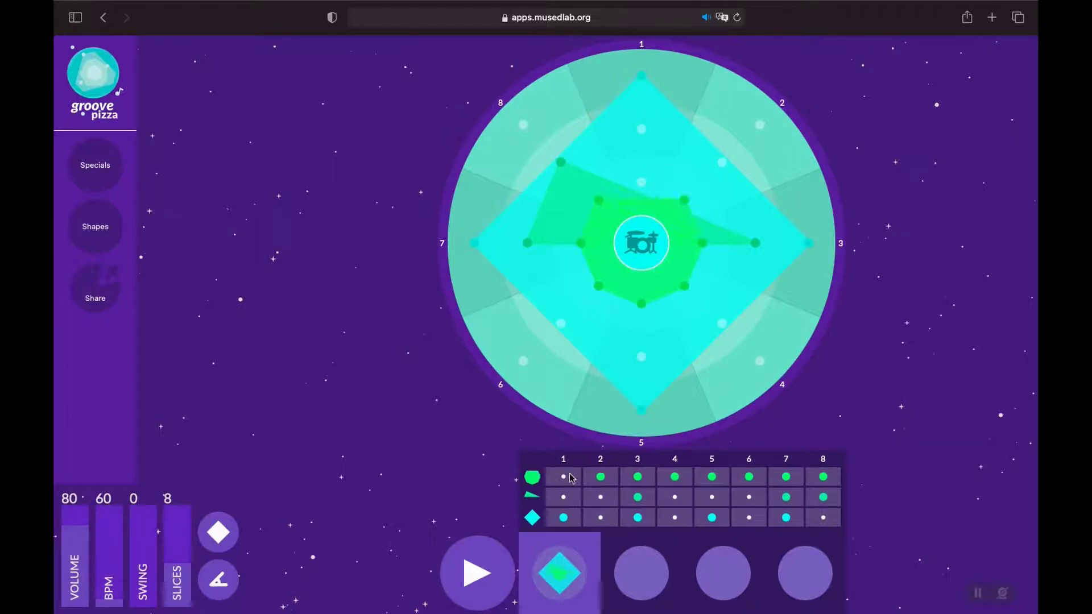
{"action": "left_click", "coordinate": [571, 479]}
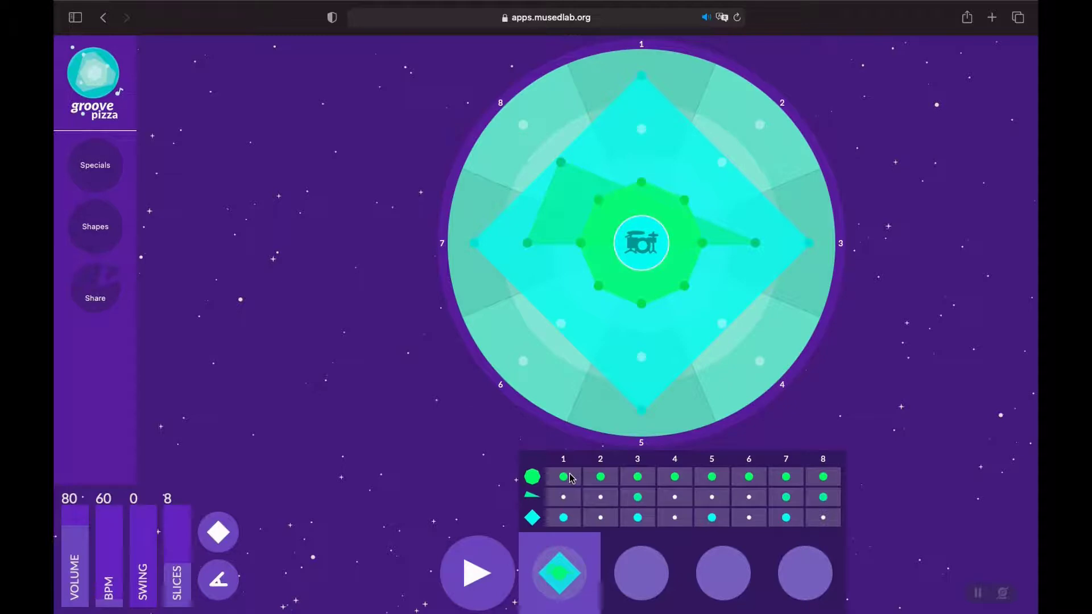
Play back the eight-slice groove and stop playback.
{"action": "left_click", "coordinate": [475, 564]}
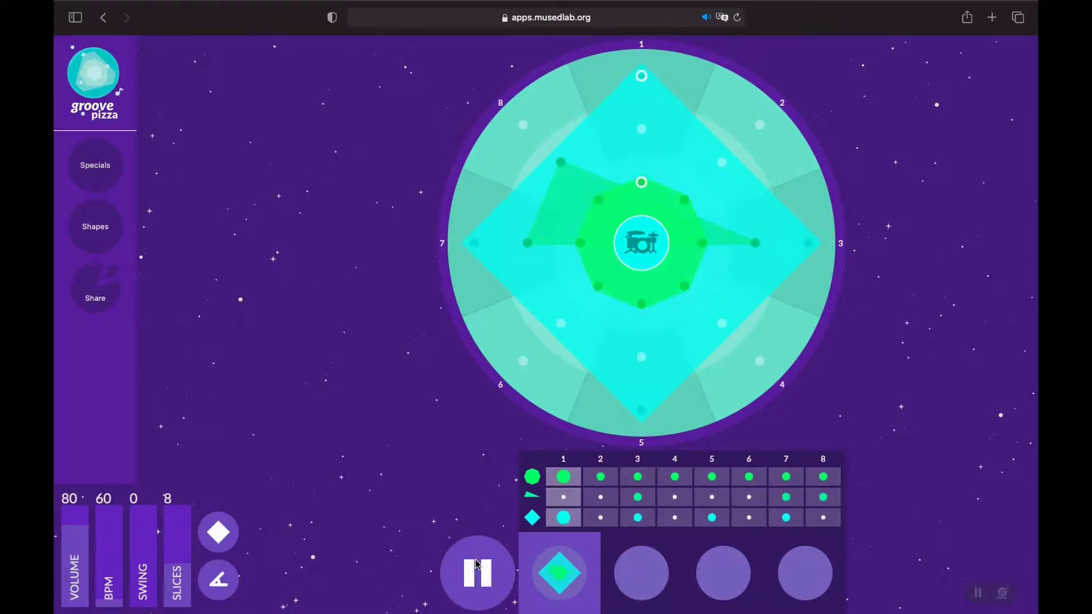
{"action": "left_click", "coordinate": [476, 564]}
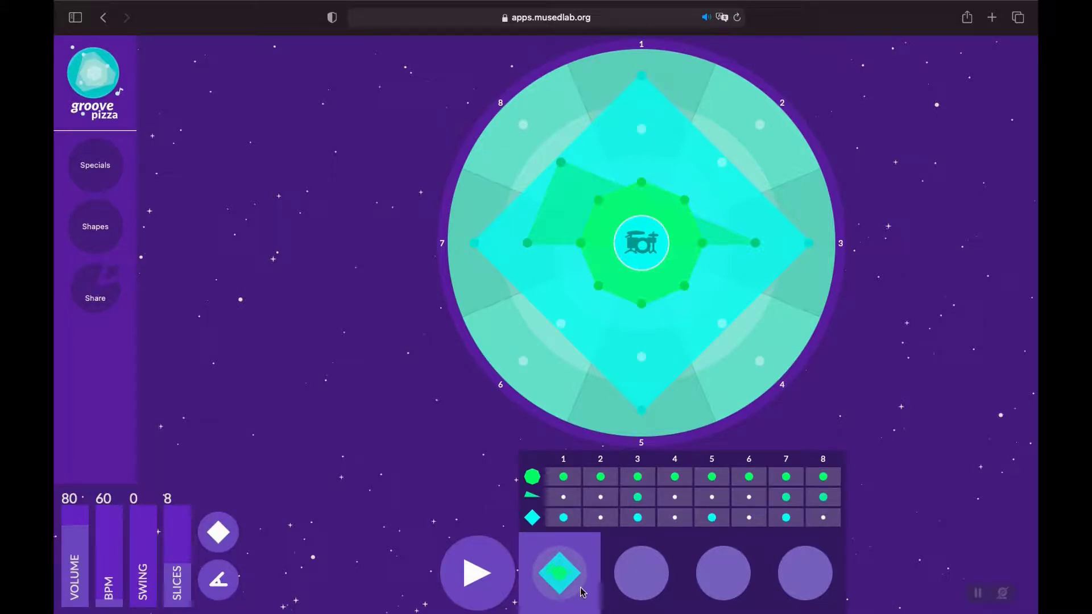
Copy the groove into the second pattern slot and leave only that slot selected for editing.
{"action": "left_click", "coordinate": [633, 568]}
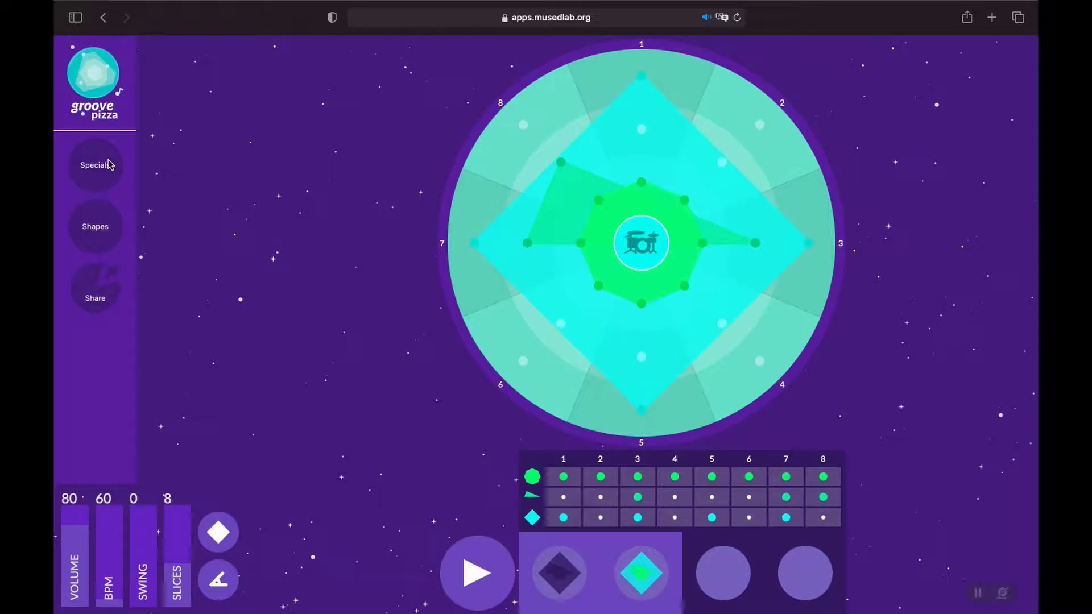
{"action": "left_click", "coordinate": [530, 544]}
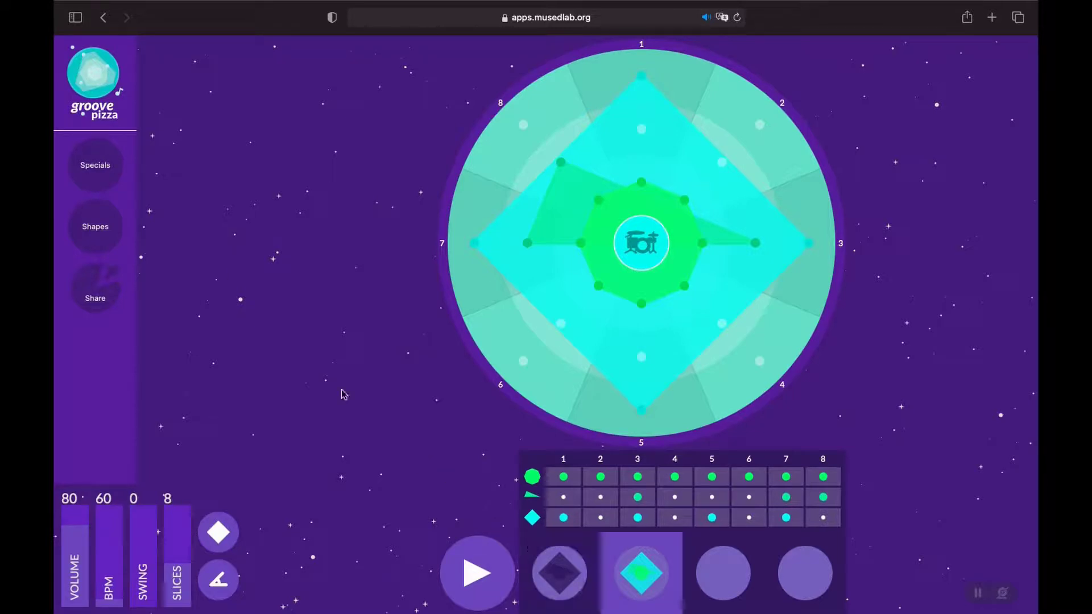
{"action": "left_click", "coordinate": [97, 167]}
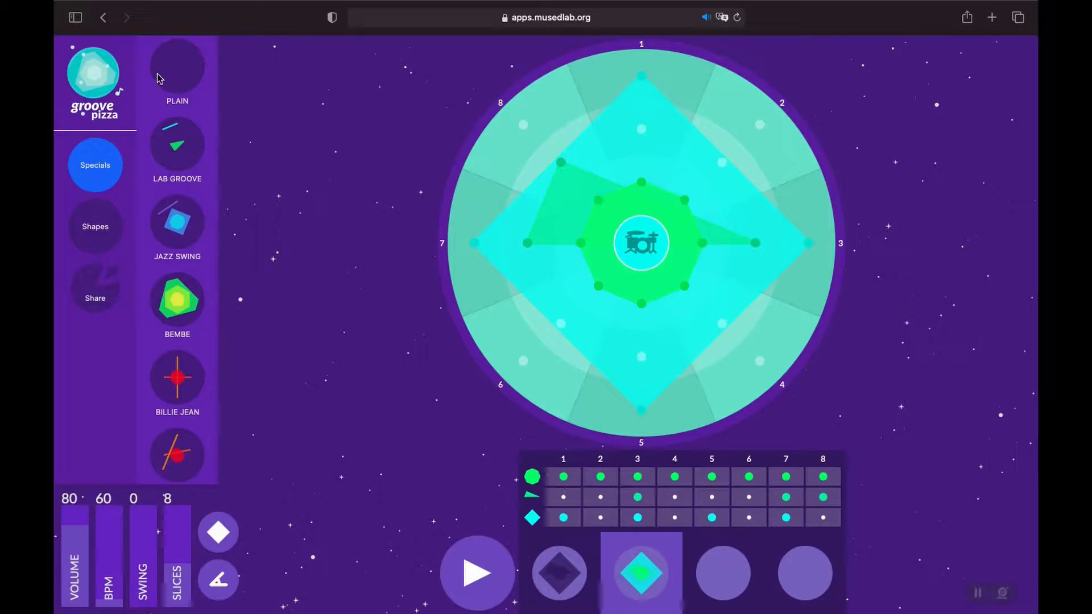
{"action": "left_click", "coordinate": [109, 161]}
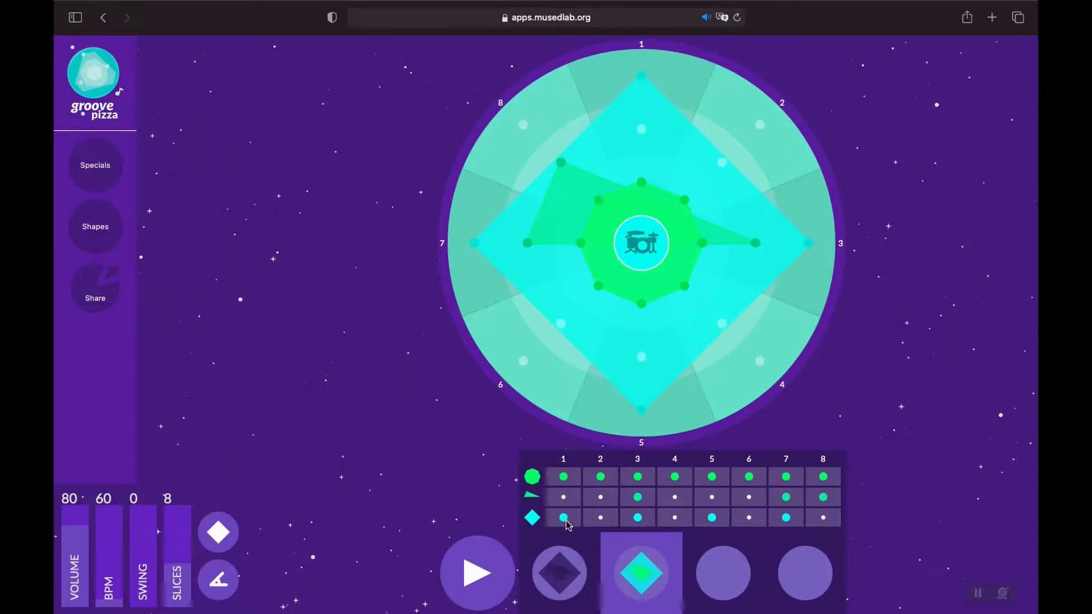
In the second pattern's lowest beat-grid row, add a hit on beat 6 and remove those on beats 7 and 3.
{"action": "left_click", "coordinate": [747, 514]}
{"action": "left_click", "coordinate": [784, 517]}
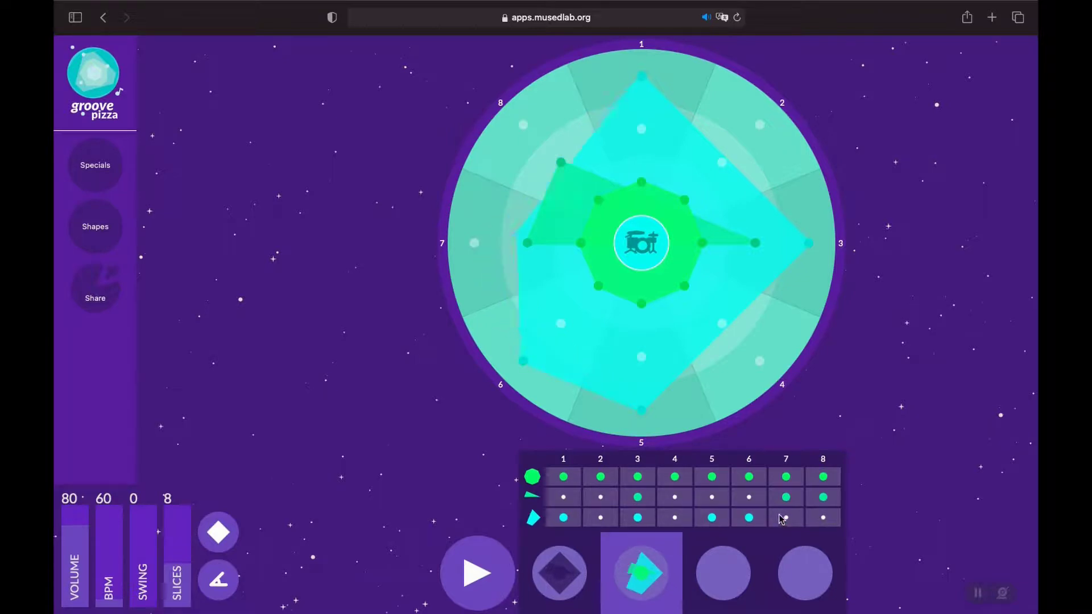
{"action": "left_click", "coordinate": [639, 518]}
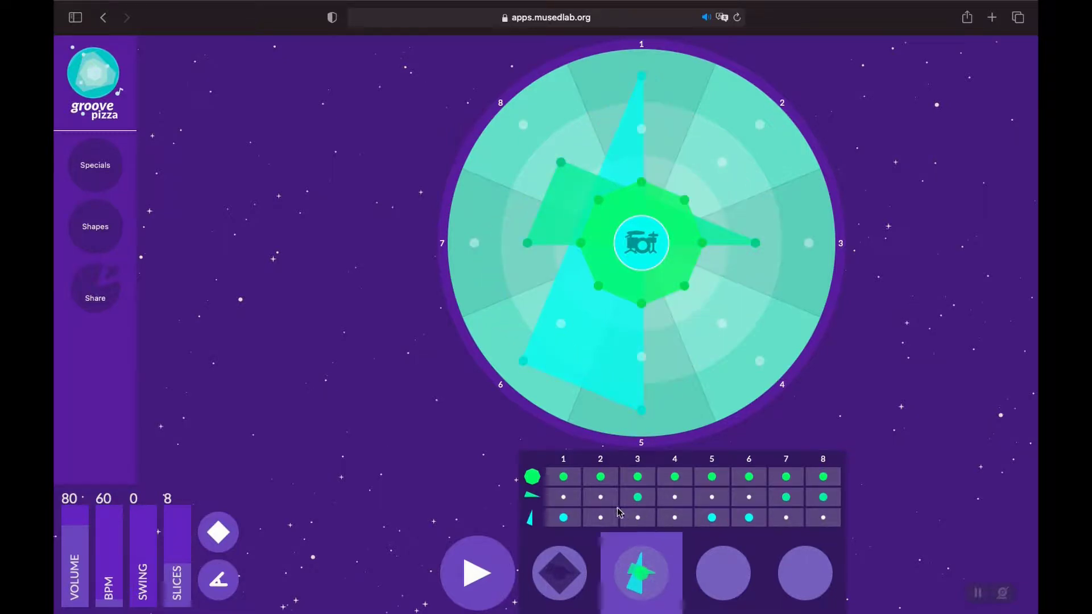
Change the second pattern's middle row by adding hits on beats 2, 4 and 6 and removing those on beats 3, 7 and 8.
{"action": "left_click", "coordinate": [601, 498]}
{"action": "left_click", "coordinate": [638, 497]}
{"action": "left_click", "coordinate": [675, 498]}
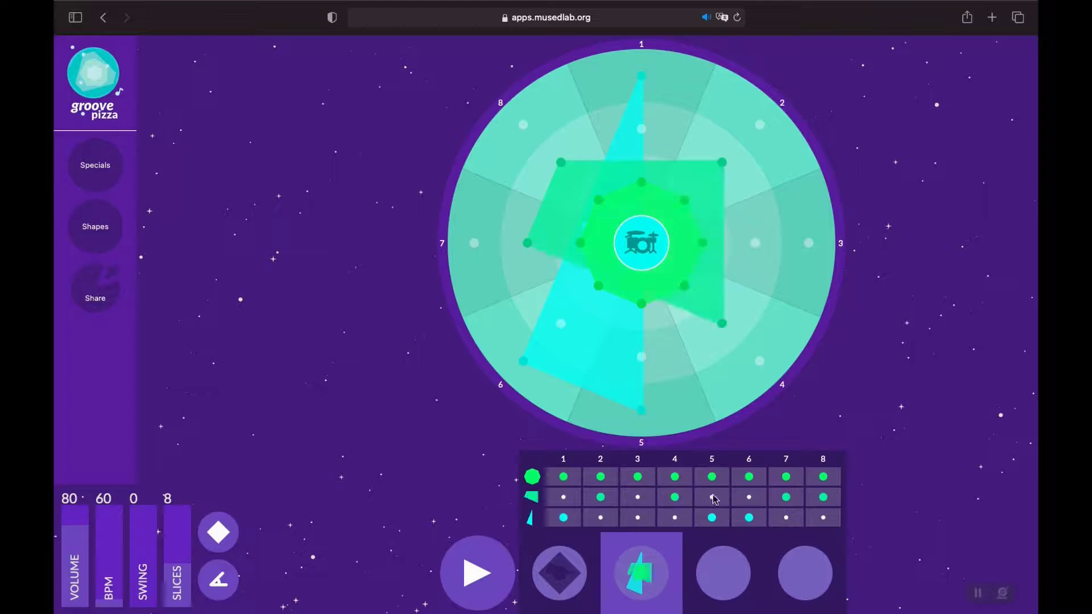
{"action": "left_click", "coordinate": [749, 498]}
{"action": "left_click", "coordinate": [785, 498]}
{"action": "left_click", "coordinate": [821, 498]}
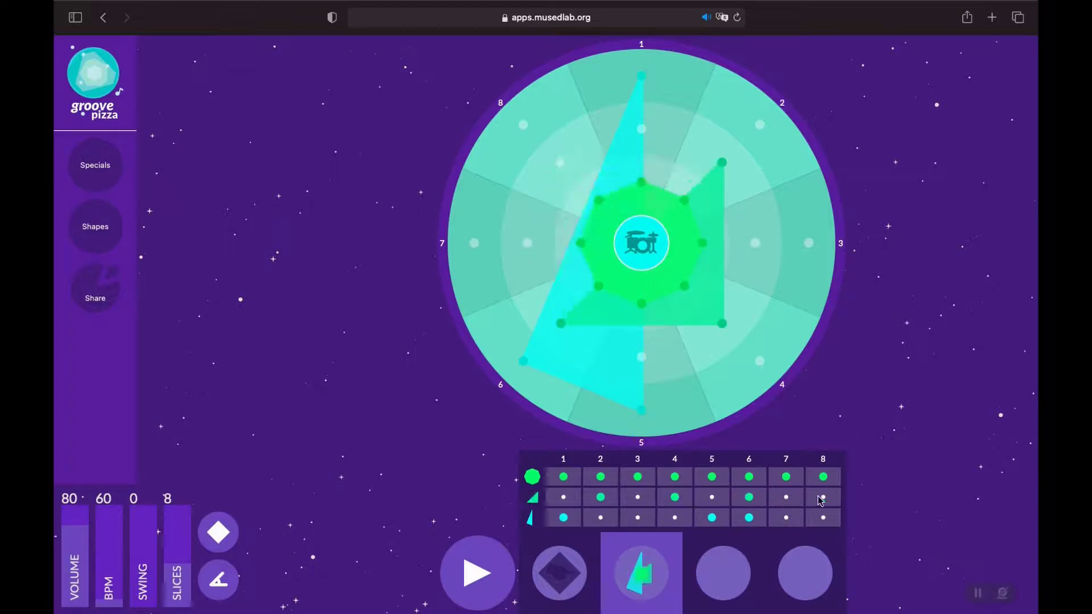
Clear all hits from the second pattern's uppermost row except the one on beat 3.
{"action": "left_click", "coordinate": [822, 477]}
{"action": "left_click", "coordinate": [786, 476]}
{"action": "left_click", "coordinate": [749, 477]}
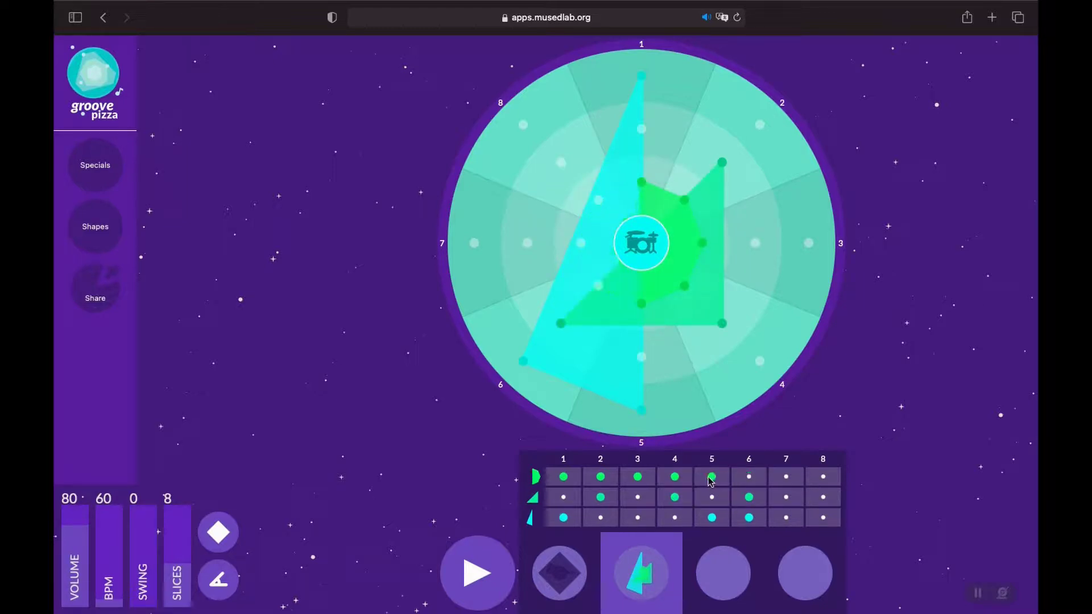
{"action": "left_click", "coordinate": [711, 477]}
{"action": "left_click", "coordinate": [674, 477]}
{"action": "left_click", "coordinate": [599, 477]}
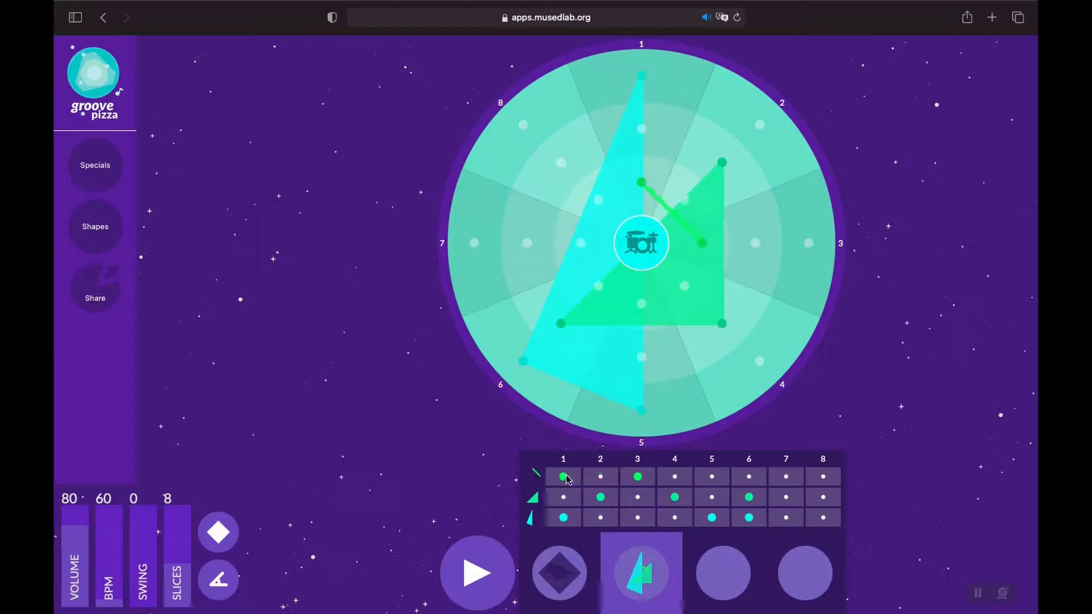
{"action": "left_click", "coordinate": [564, 477]}
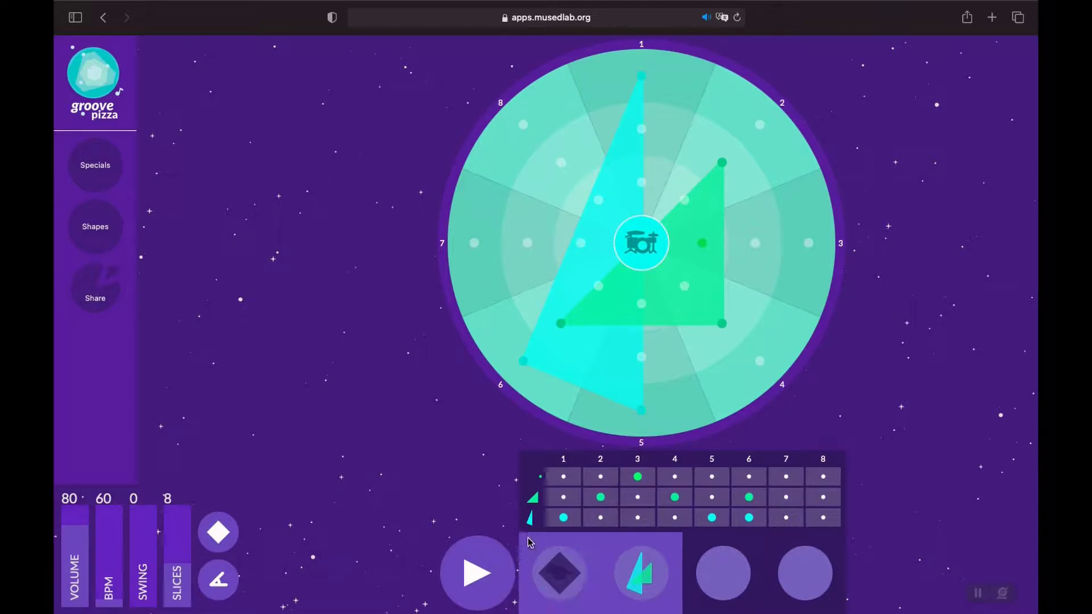
Play the two patterns in sequence and stop playback.
{"action": "left_click", "coordinate": [475, 568]}
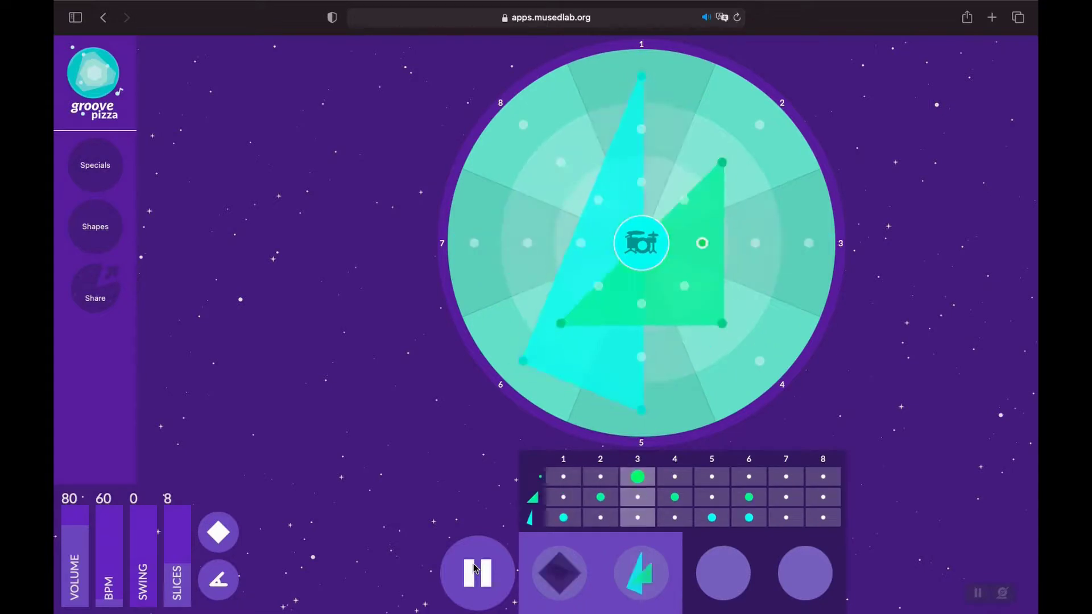
{"action": "left_click", "coordinate": [475, 566]}
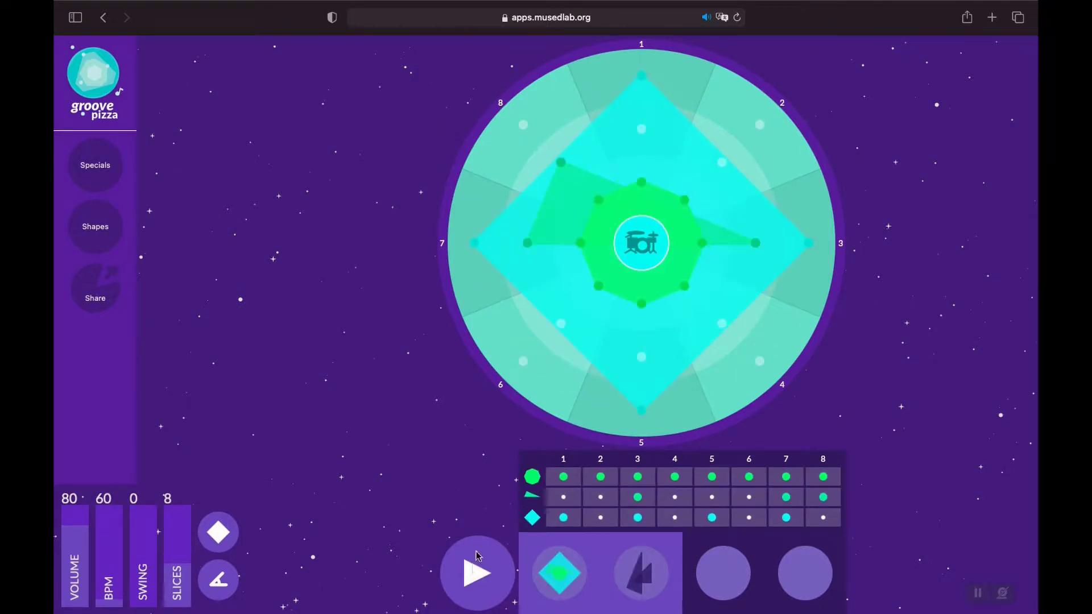
Switch the first pattern's drum kit to Hip-Hop.
{"action": "left_click", "coordinate": [645, 252]}
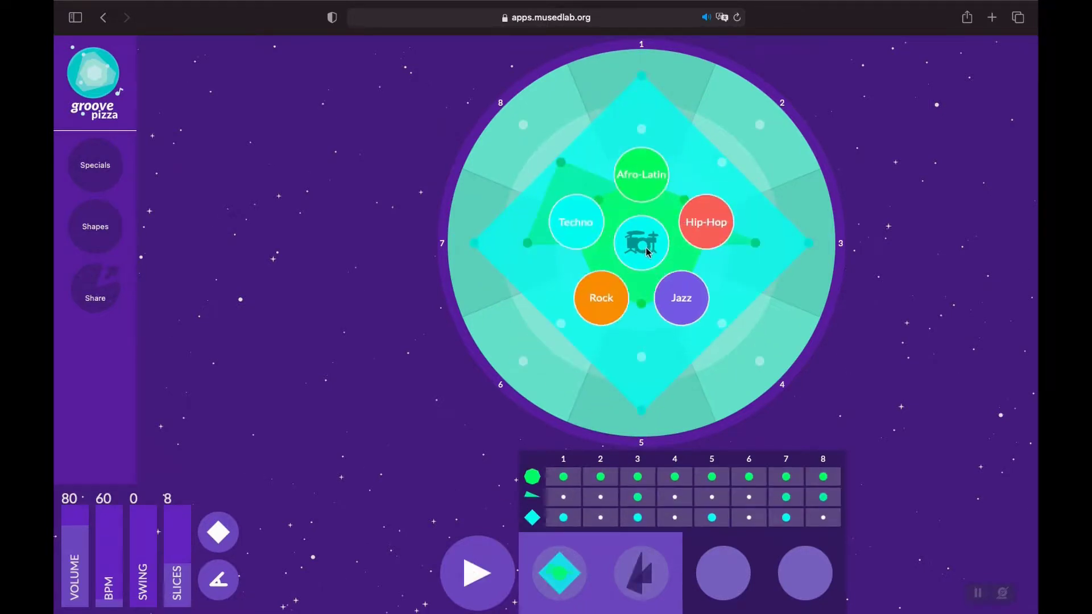
{"action": "left_click", "coordinate": [640, 253]}
{"action": "left_click", "coordinate": [642, 257]}
{"action": "left_click", "coordinate": [703, 231]}
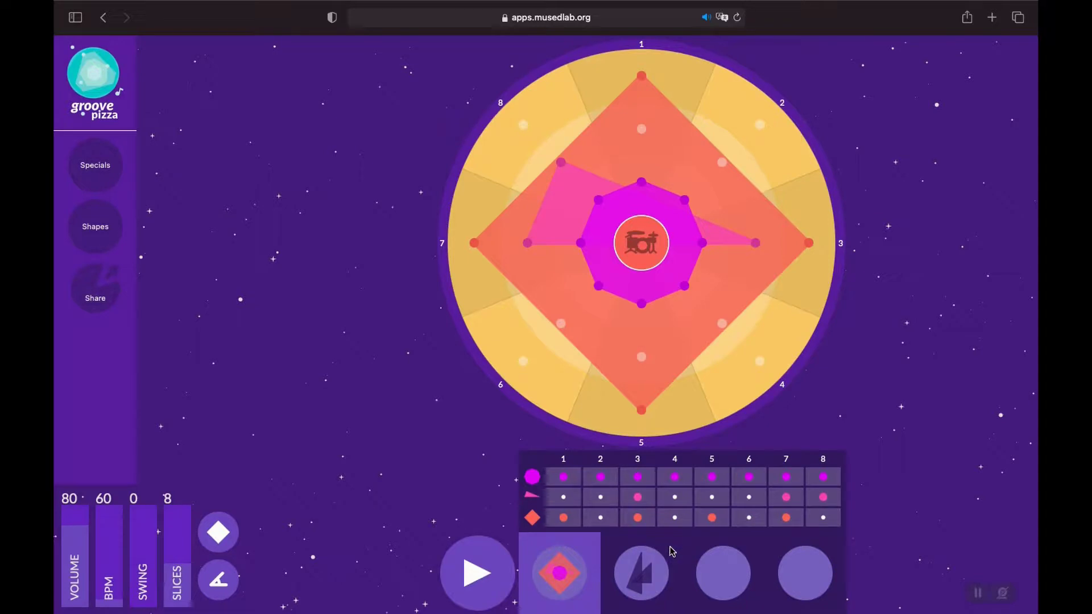
Try the Rock drum kit on the second pattern and settle on the Jazz kit.
{"action": "left_click", "coordinate": [645, 577]}
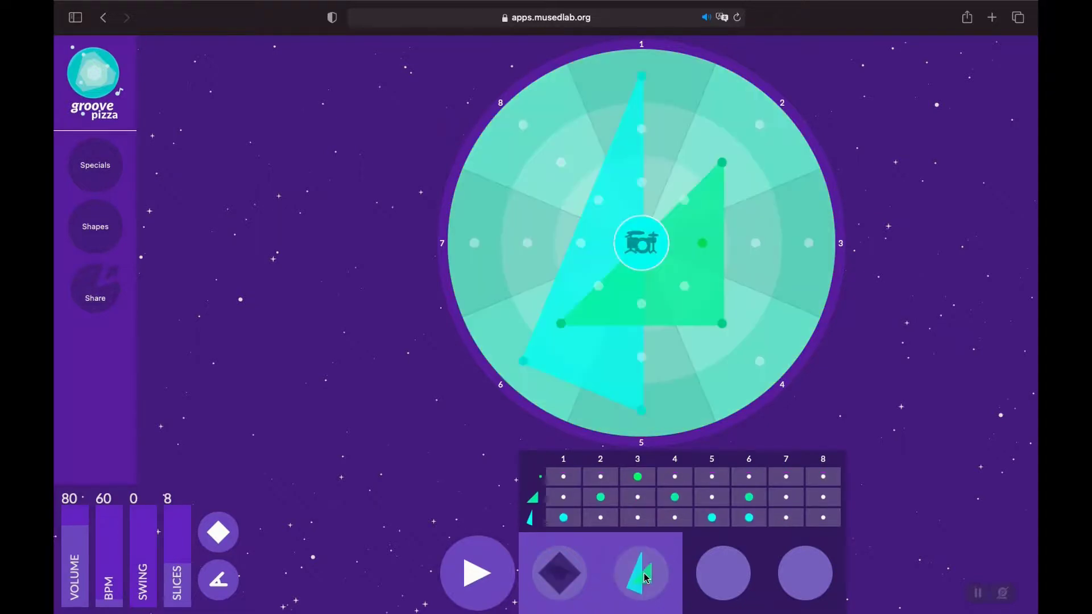
{"action": "left_click", "coordinate": [647, 230]}
{"action": "left_click", "coordinate": [601, 313]}
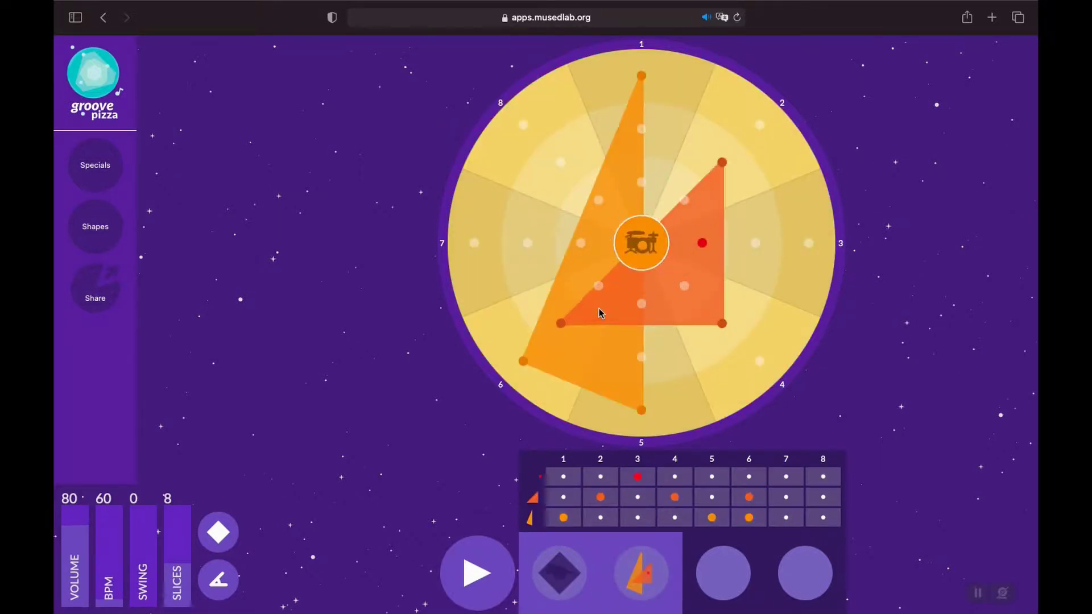
{"action": "left_click", "coordinate": [640, 249]}
{"action": "left_click", "coordinate": [681, 300]}
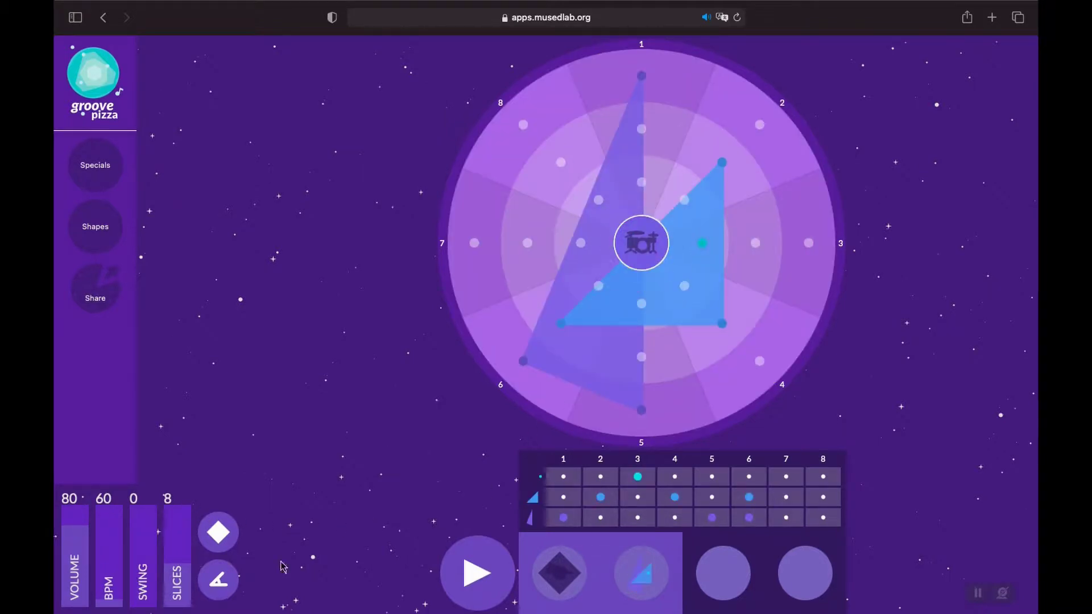
Listen to both patterns with their Hip-Hop and Jazz kits and stop playback.
{"action": "left_click", "coordinate": [470, 567]}
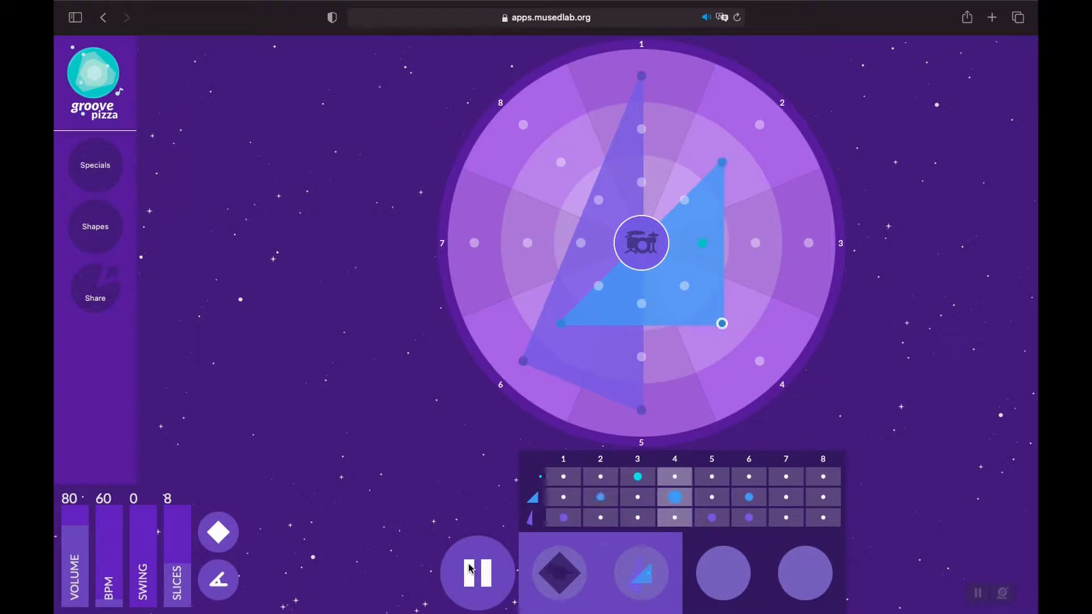
{"action": "left_click", "coordinate": [534, 555]}
{"action": "left_click", "coordinate": [480, 567]}
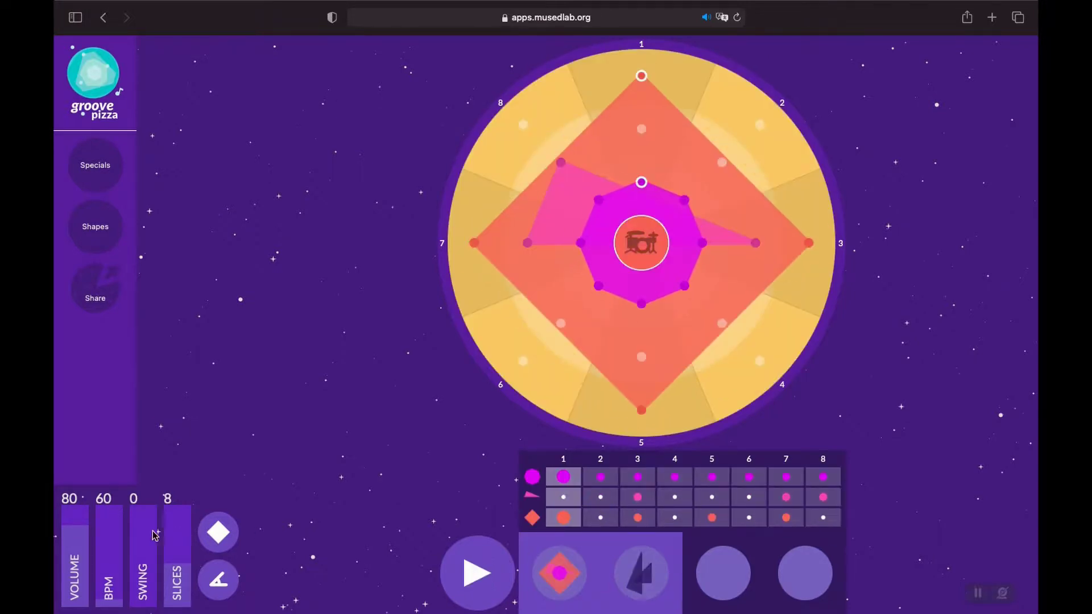
Raise the first pattern's swing to 50 and play both patterns to hear its effect.
{"action": "left_click_drag", "start_coordinate": [143, 596], "coordinate": [147, 503]}
{"action": "left_click", "coordinate": [475, 566]}
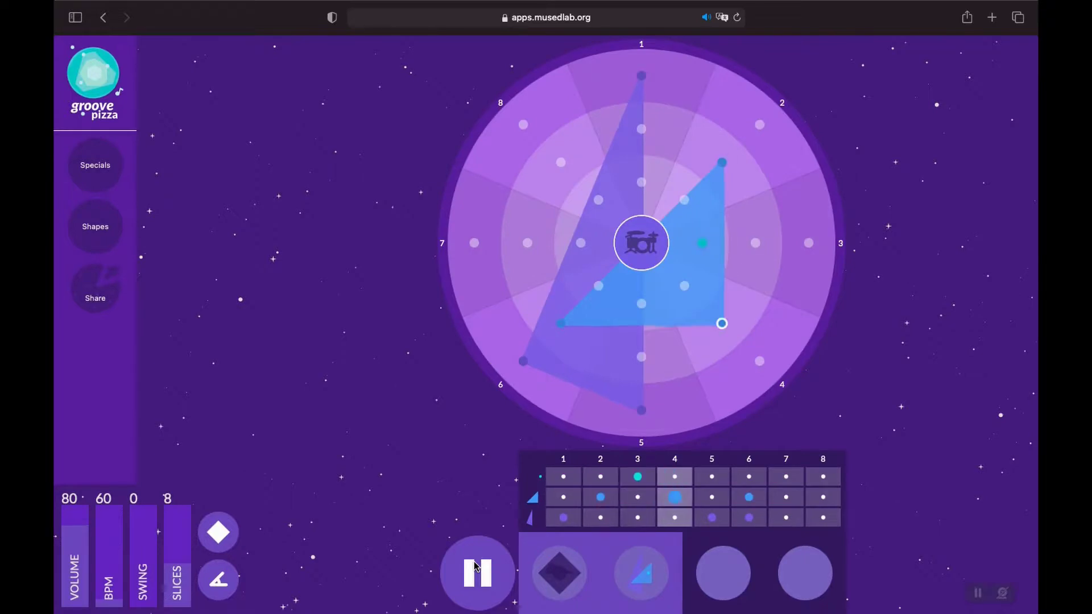
{"action": "mouse_move", "coordinate": [149, 506]}
{"action": "left_mouse_down"}
{"action": "mouse_move", "coordinate": [151, 544]}
{"action": "mouse_move", "coordinate": [152, 488]}
{"action": "left_mouse_up"}
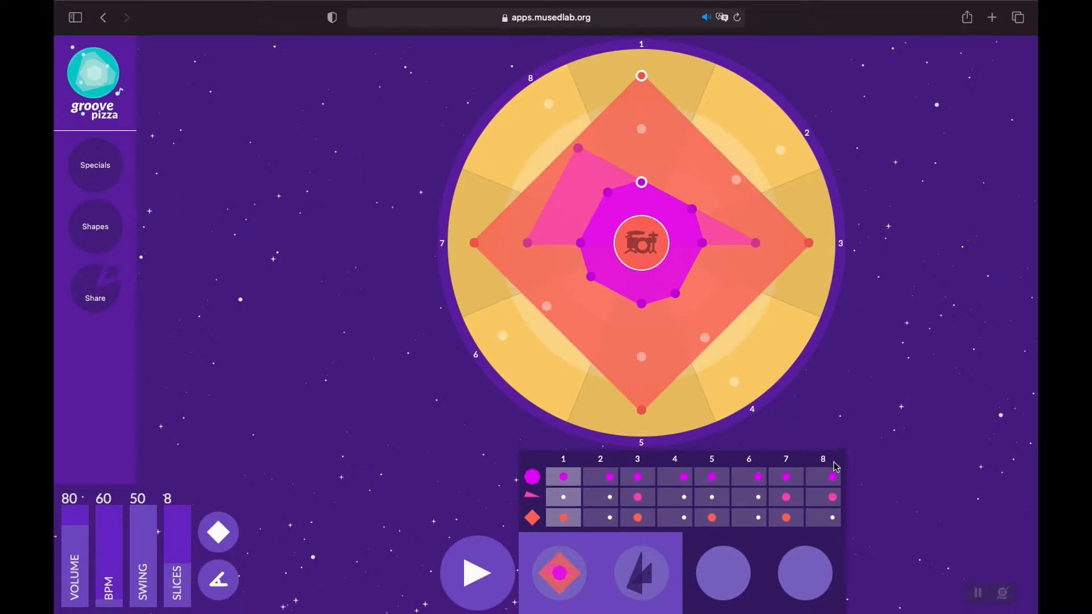
{"action": "left_click", "coordinate": [474, 566]}
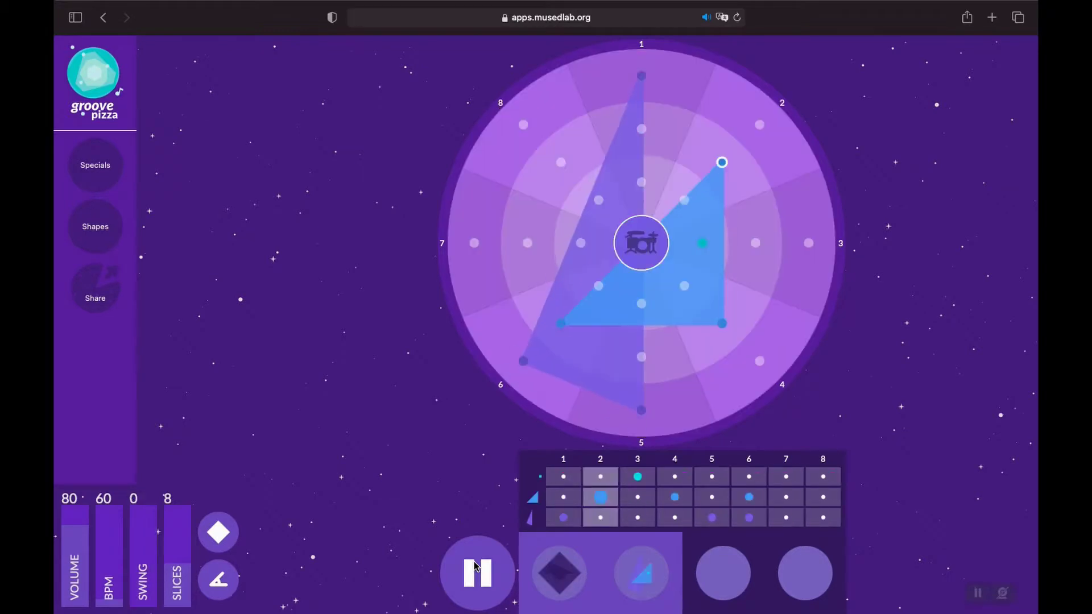
{"action": "left_click", "coordinate": [475, 565]}
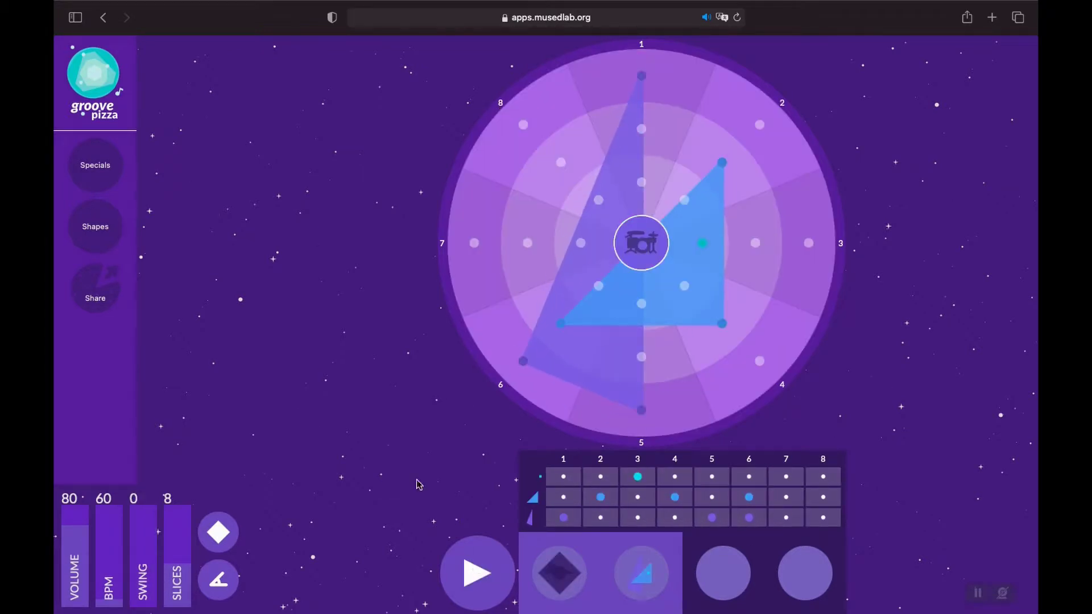
Open the sharing options and copy the groove's share link.
{"action": "left_click", "coordinate": [98, 286]}
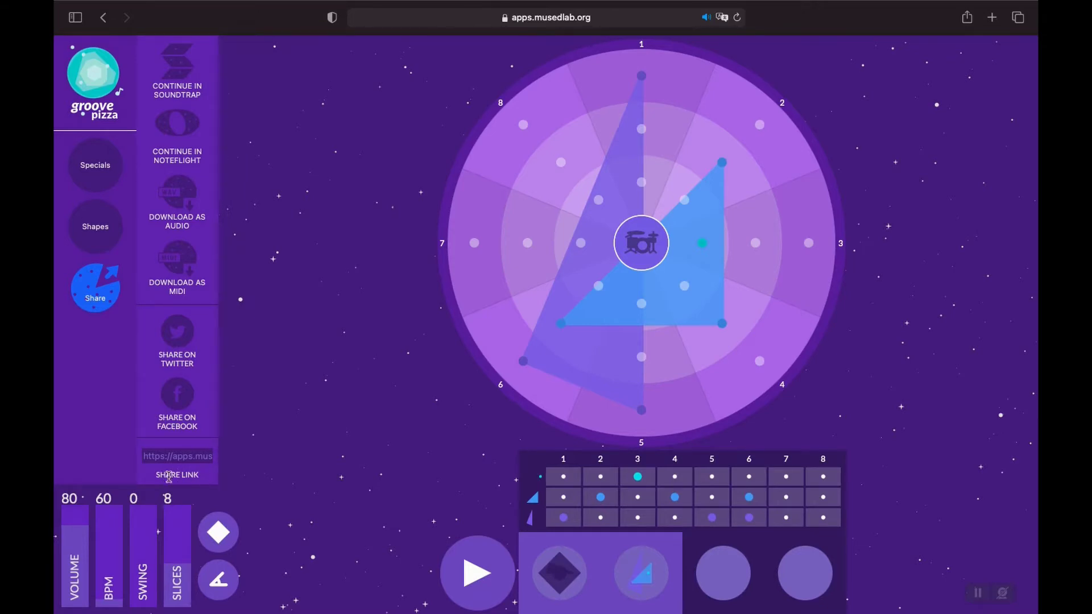
{"action": "left_click", "coordinate": [178, 456]}
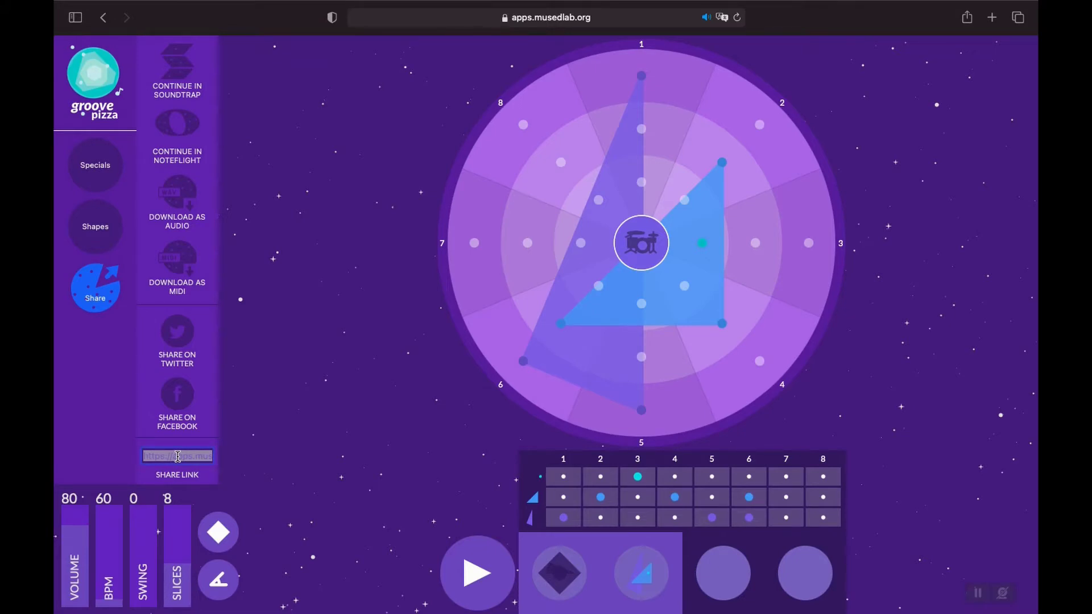
{"action": "right_click", "coordinate": [177, 456]}
{"action": "left_click", "coordinate": [192, 471]}
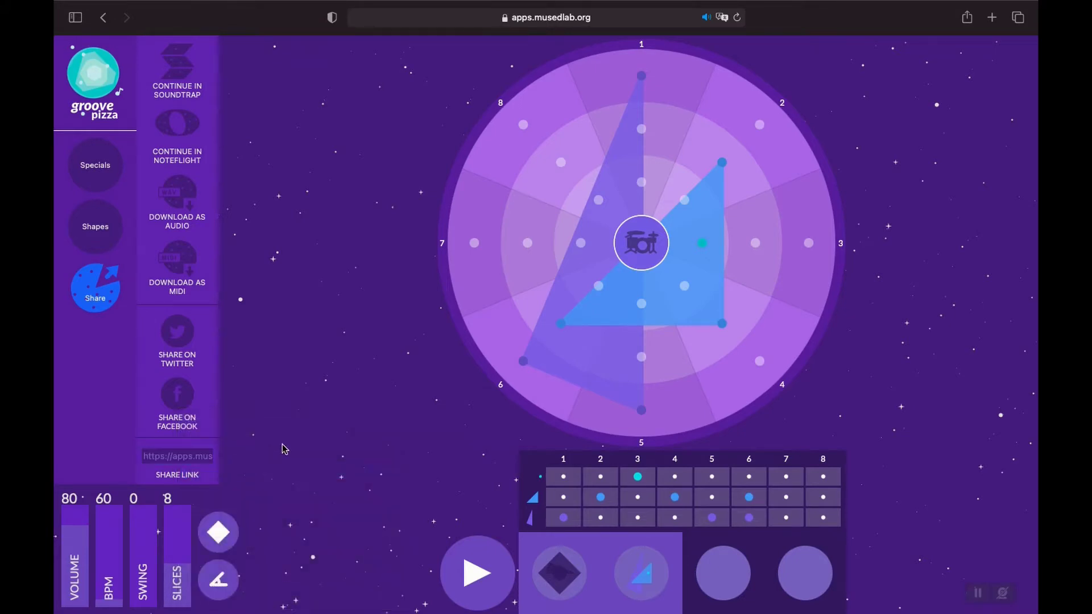